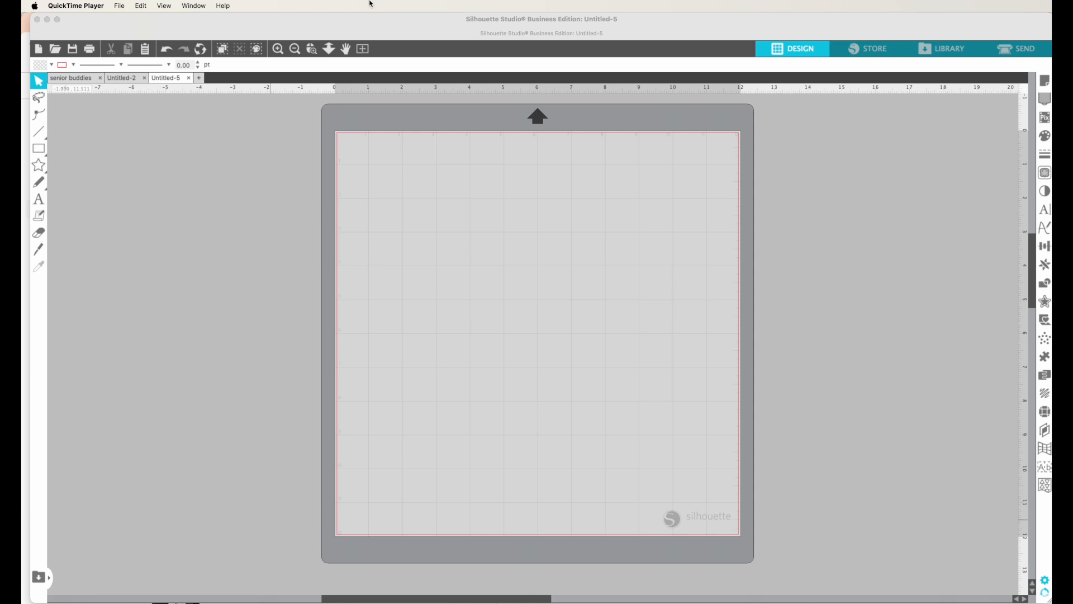
Step: Merge Halloween 2-01-01.png from the 20 PNG folder in Downloads into the Untitled-5 document
{"action": "left_click", "coordinate": [115, 25]}
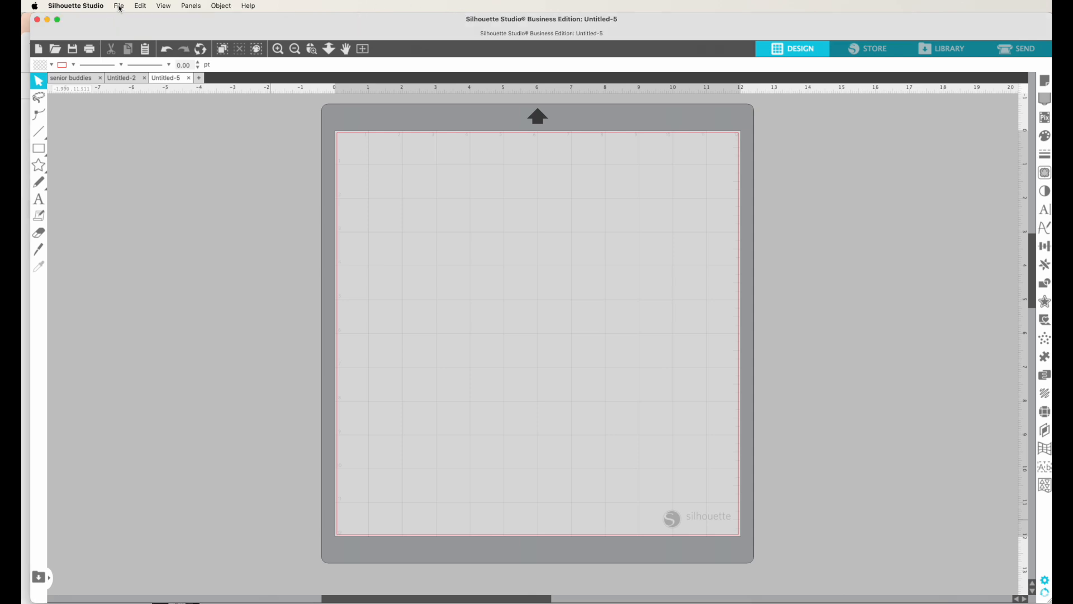
{"action": "left_click", "coordinate": [119, 6]}
{"action": "left_click", "coordinate": [128, 76]}
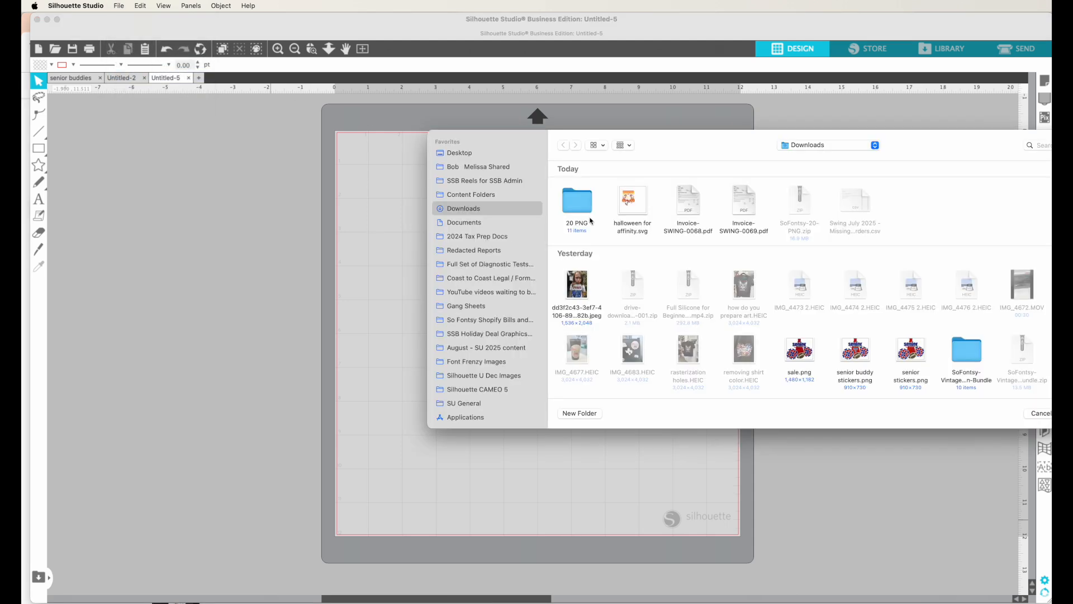
{"action": "double_click", "coordinate": [590, 221]}
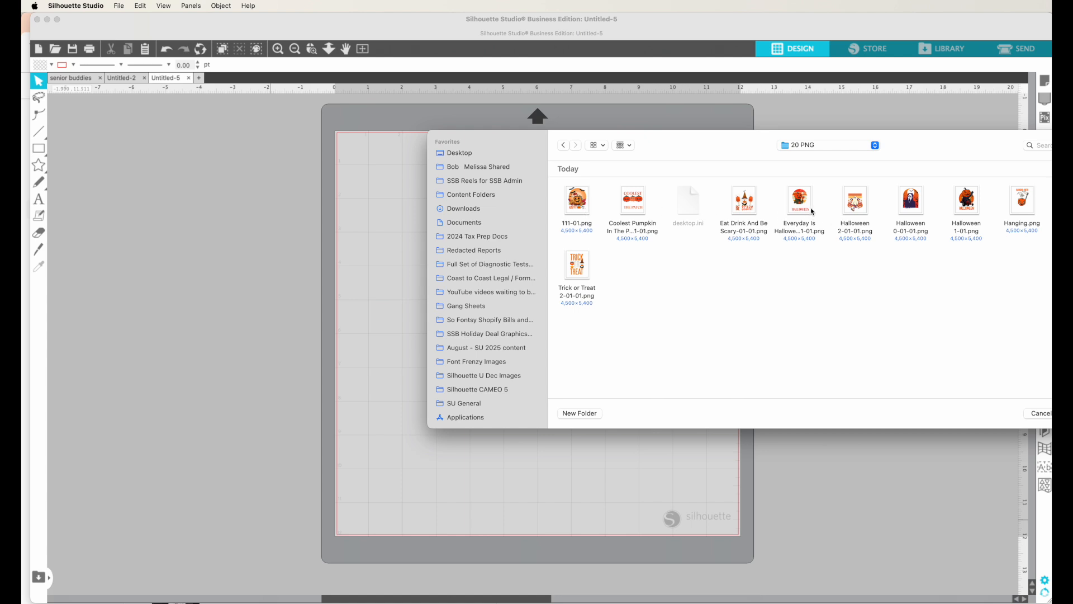
{"action": "left_click_drag", "start_coordinate": [736, 149], "coordinate": [603, 159]}
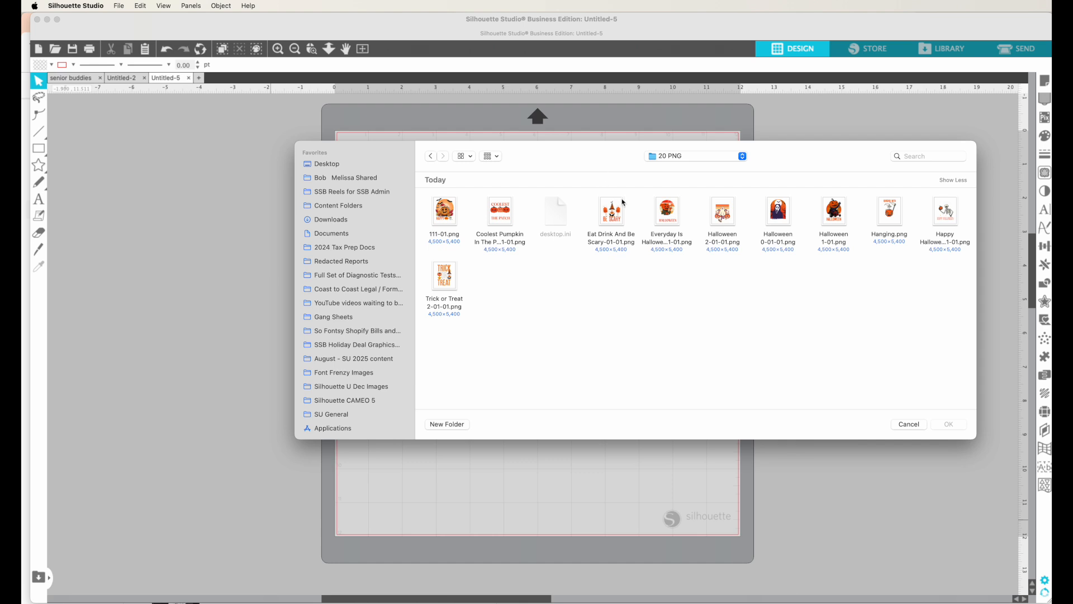
{"action": "left_click", "coordinate": [734, 221]}
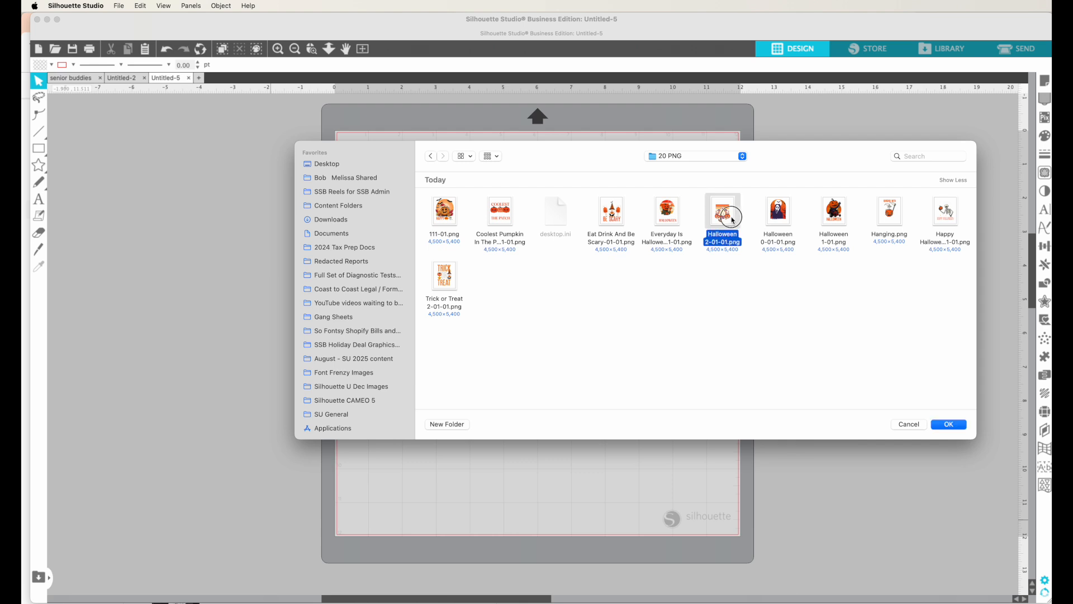
{"action": "left_click", "coordinate": [950, 425]}
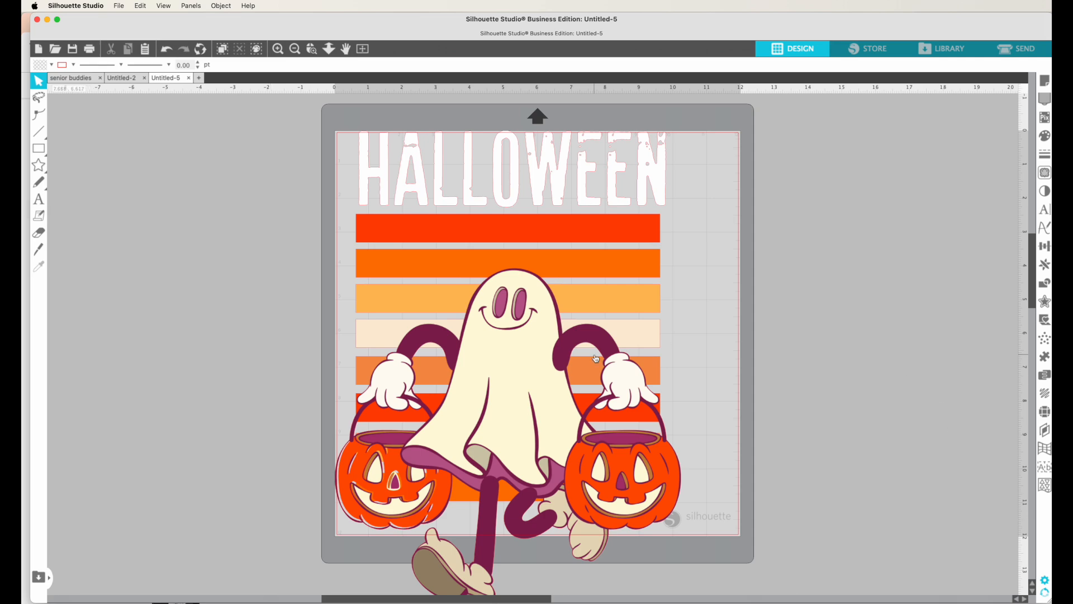
Step: Scale the Halloween design down to about 6.14 × 8.62 in and move it inside the mat at about X 1.43, Y 1.15
{"action": "left_click", "coordinate": [592, 339]}
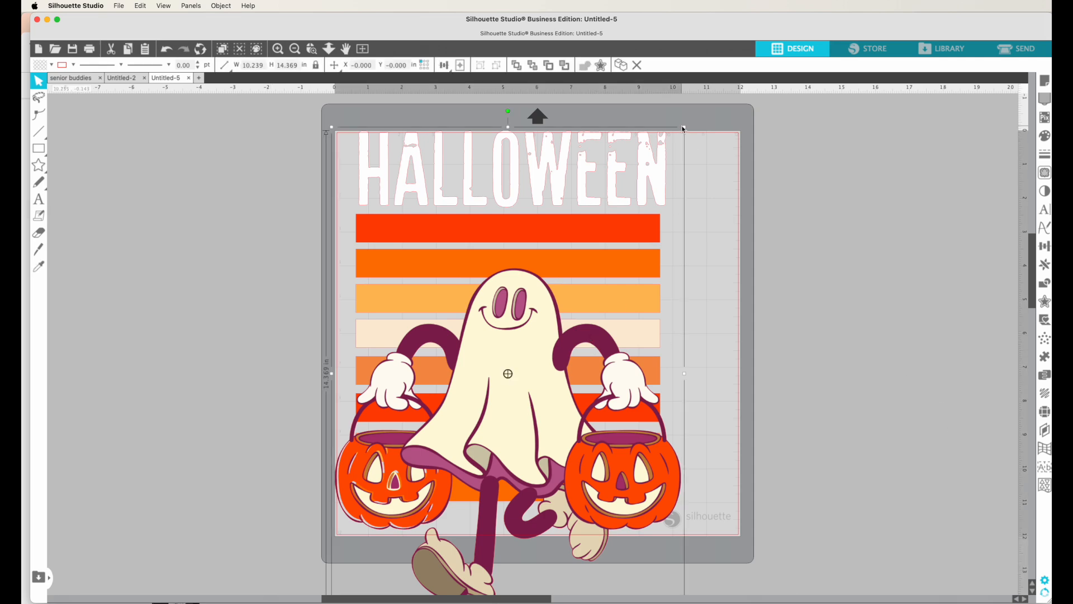
{"action": "left_click_drag", "start_coordinate": [685, 127], "coordinate": [545, 340]}
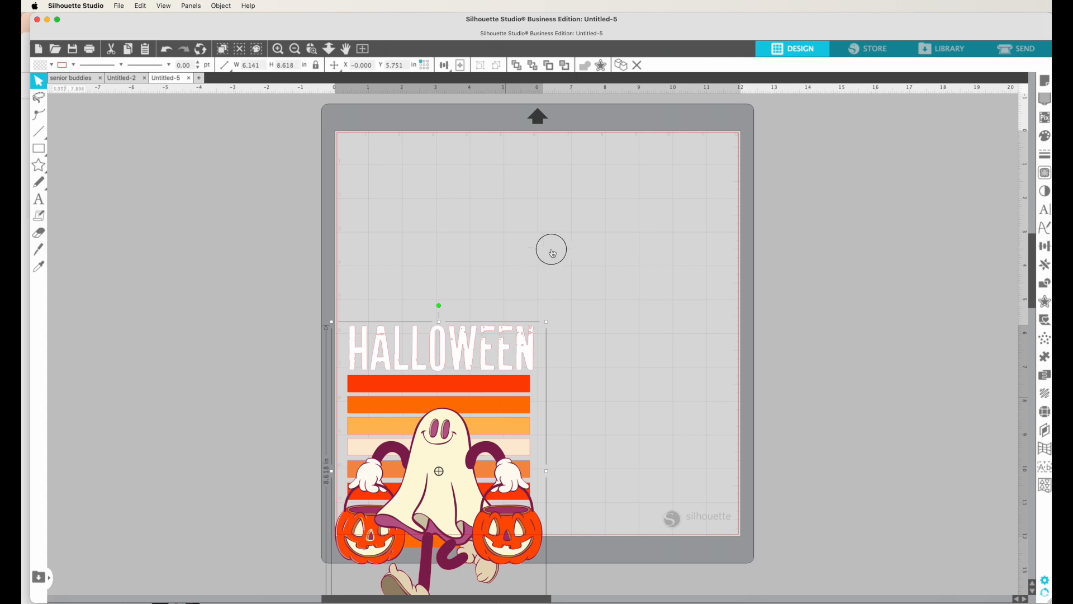
{"action": "left_click_drag", "start_coordinate": [349, 366], "coordinate": [396, 211]}
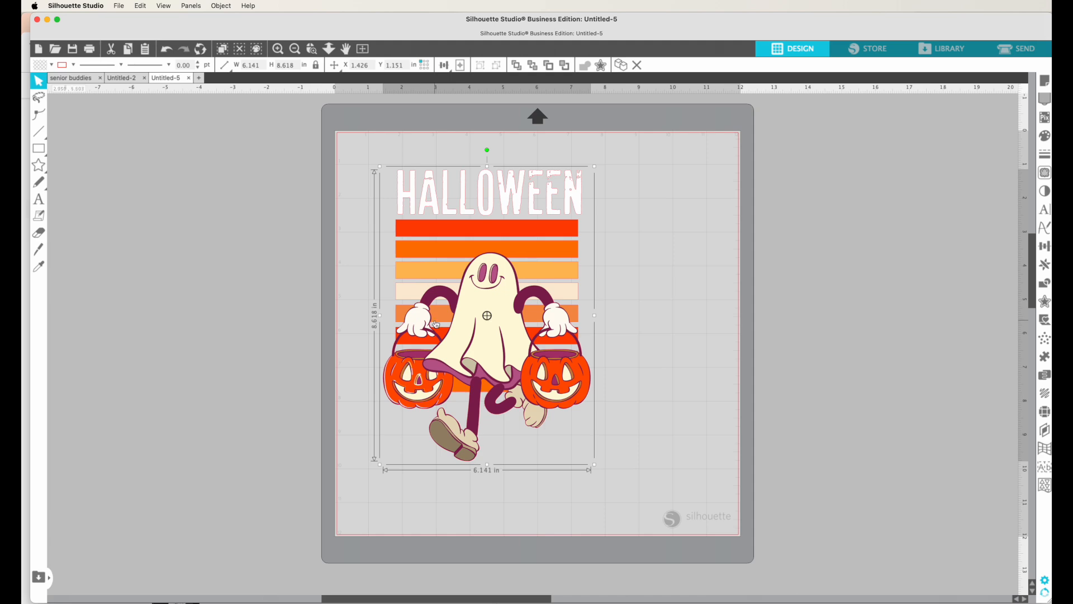
Step: Check the design's cut lines in the Send workspace and return to the Design workspace
{"action": "left_click", "coordinate": [1023, 49]}
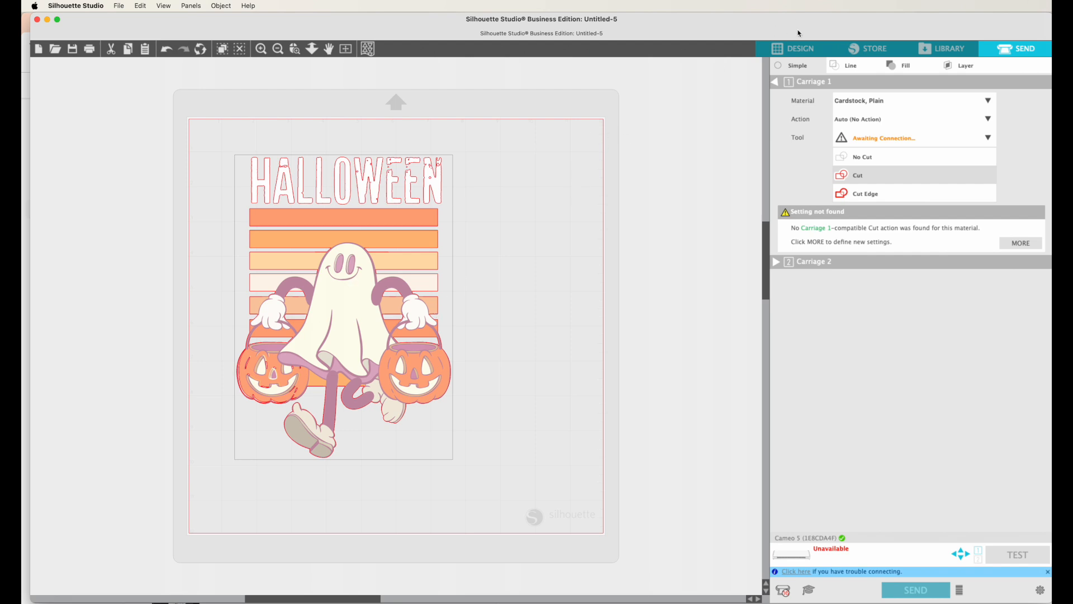
{"action": "left_click", "coordinate": [794, 48]}
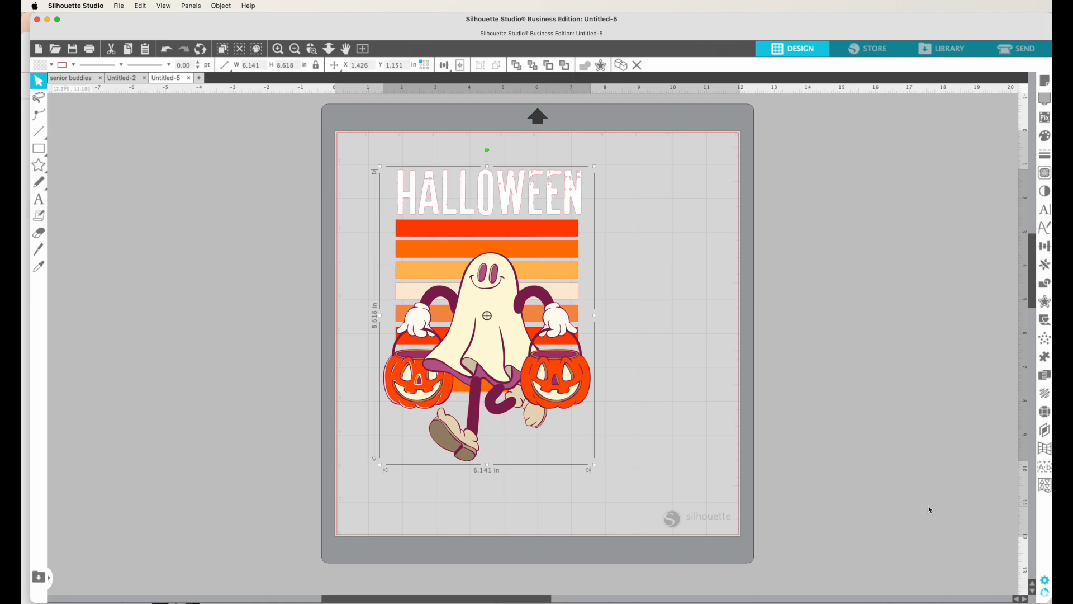
Step: Save the design to the hard drive as an SVG named "Hallooween Pumpkin" on the Desktop
{"action": "left_click", "coordinate": [119, 6]}
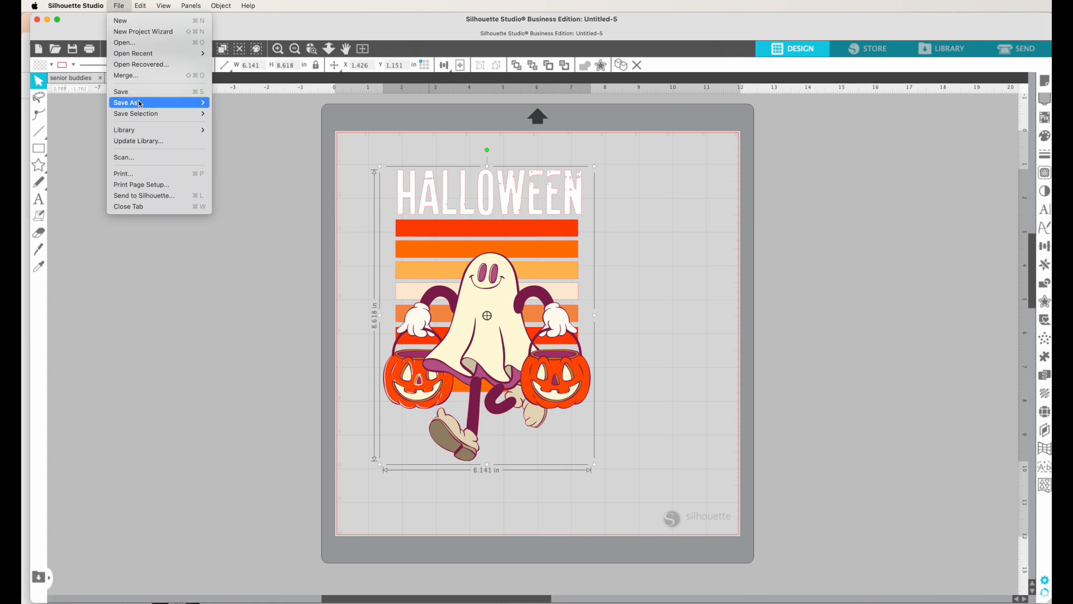
{"action": "mouse_move", "coordinate": [141, 104]}
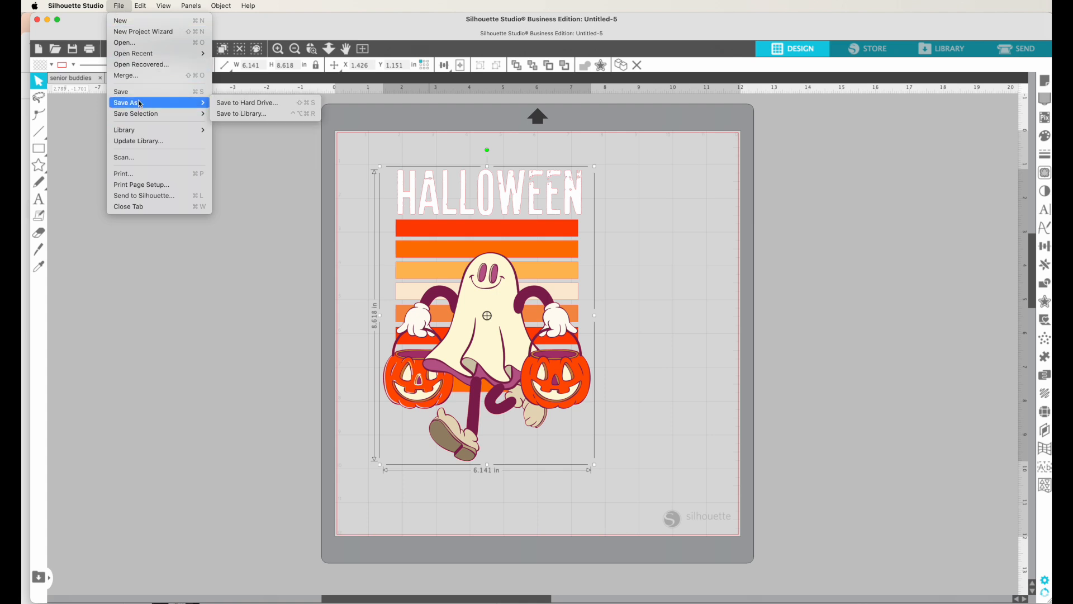
{"action": "left_click", "coordinate": [241, 102]}
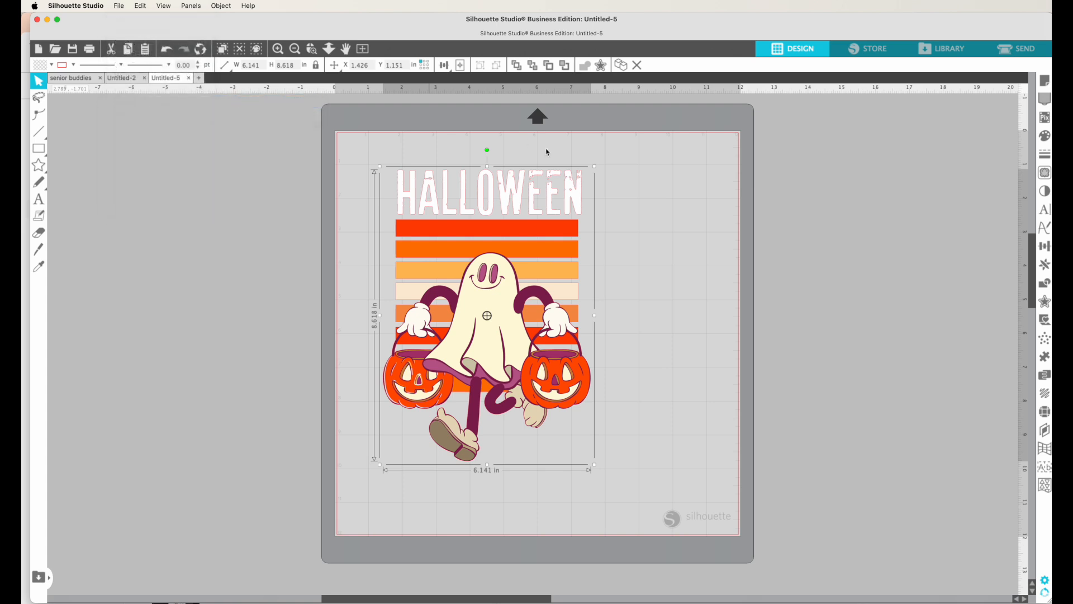
{"action": "left_click", "coordinate": [773, 344]}
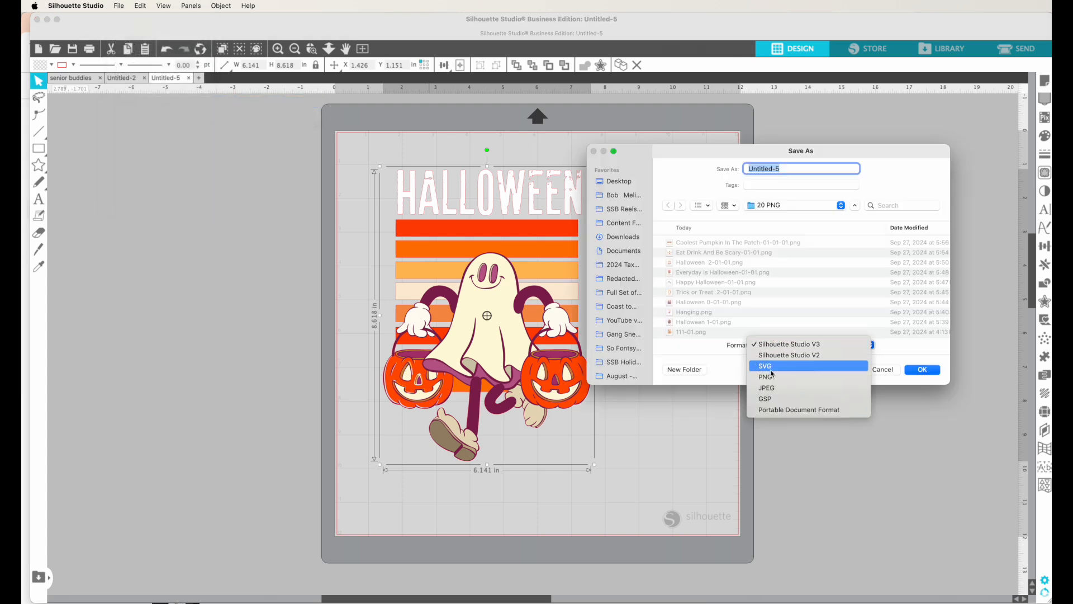
{"action": "left_click", "coordinate": [773, 366]}
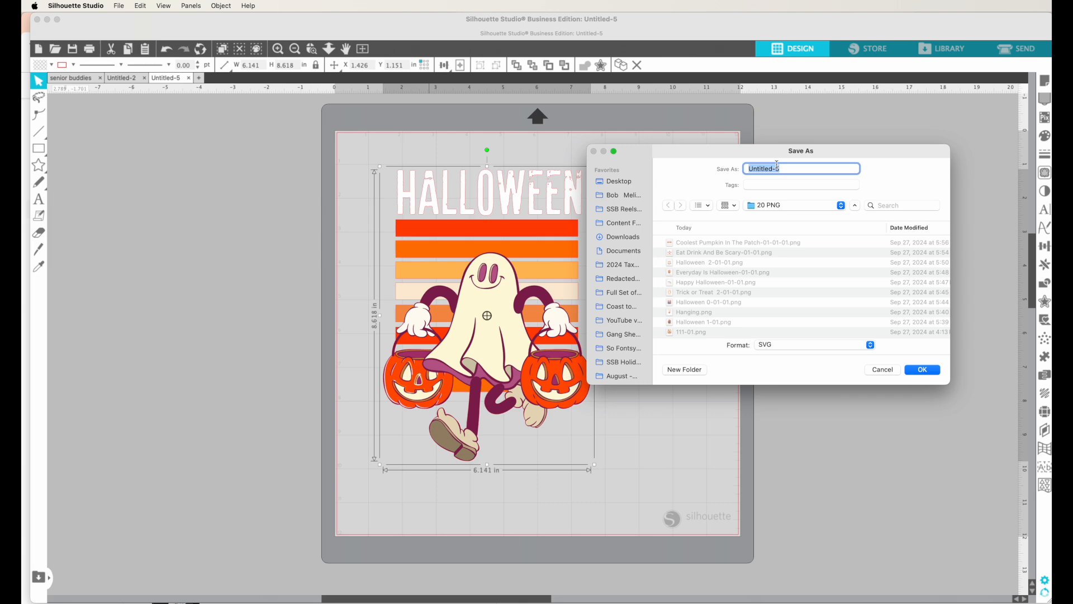
{"action": "type", "text": "Halloowen Pumpkin"}
{"action": "left_click", "coordinate": [617, 181]}
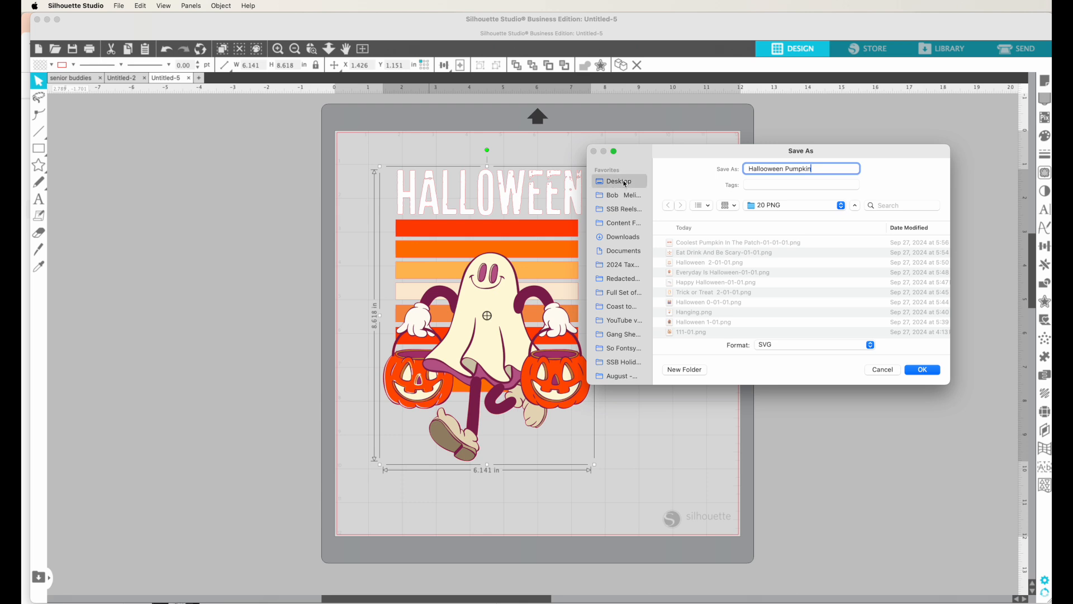
{"action": "left_click", "coordinate": [920, 369]}
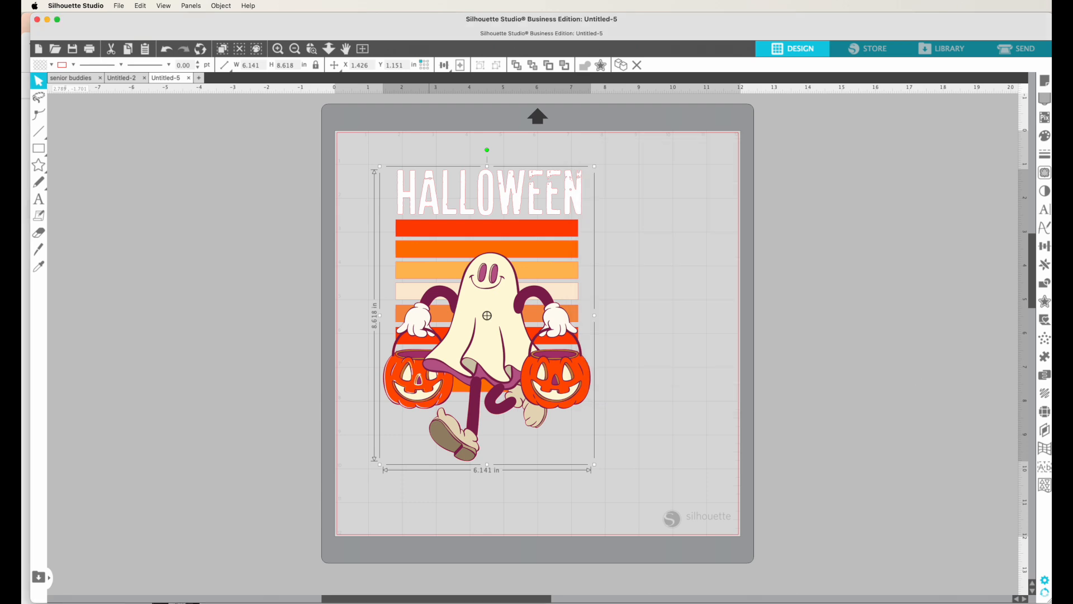
Step: Switch to Affinity Designer, close the halloween for affinity.svg document and clear the artwork from Let the Adventure Begin.png
{"action": "key", "text": "super+Tab"}
{"action": "left_click_drag", "start_coordinate": [534, 39], "coordinate": [228, 18]}
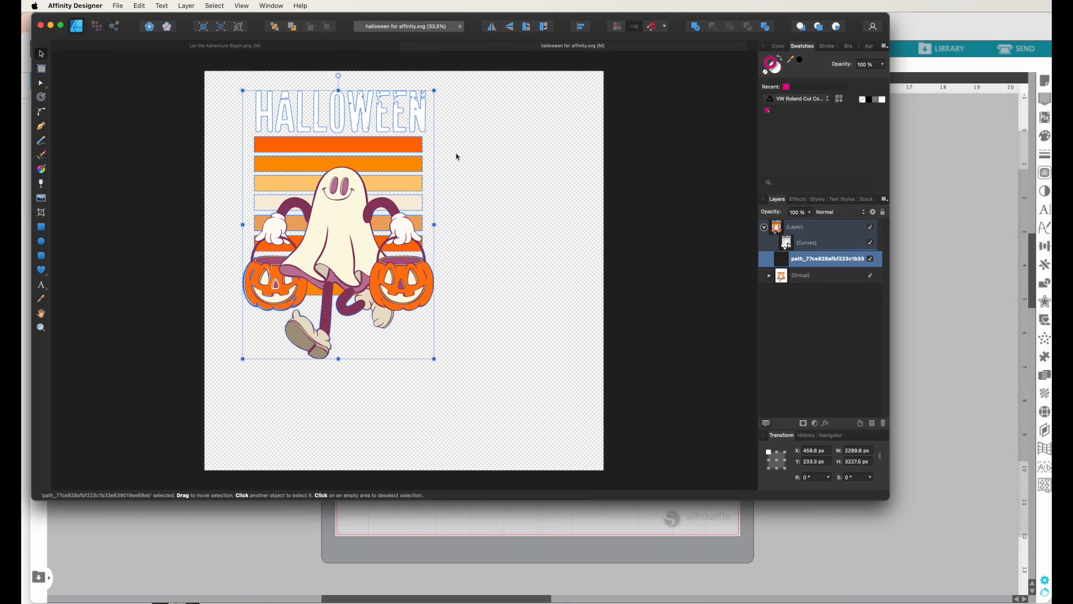
{"action": "left_click", "coordinate": [457, 156]}
{"action": "left_click", "coordinate": [382, 163]}
{"action": "key", "text": "Delete"}
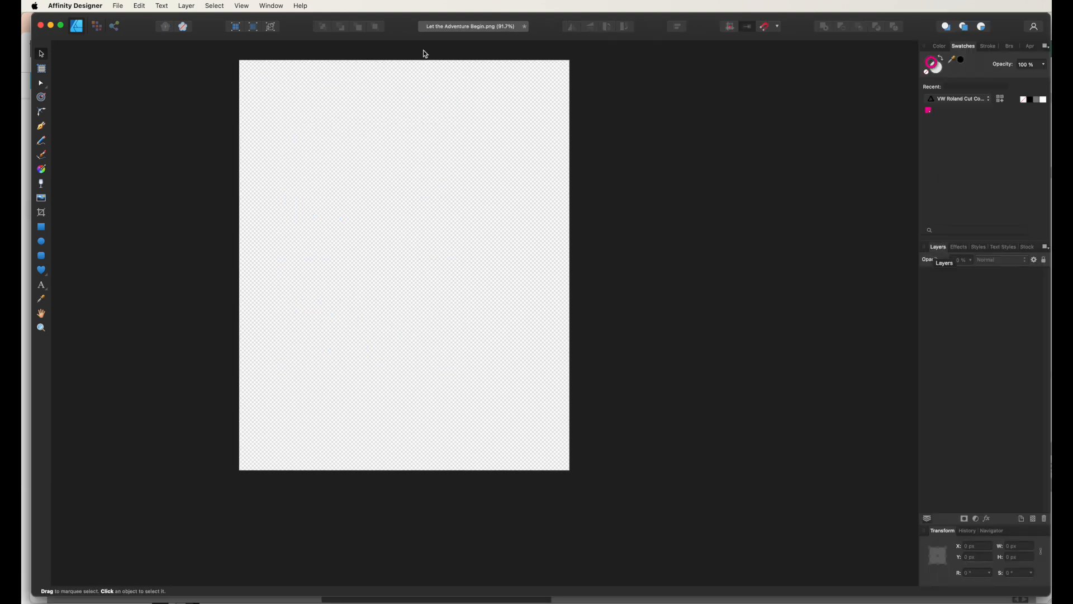
Step: Open Hallooween Pumpkin.svg from the Desktop and move its design slightly upward to X 605 px, Y 308.6 px
{"action": "left_click", "coordinate": [121, 6]}
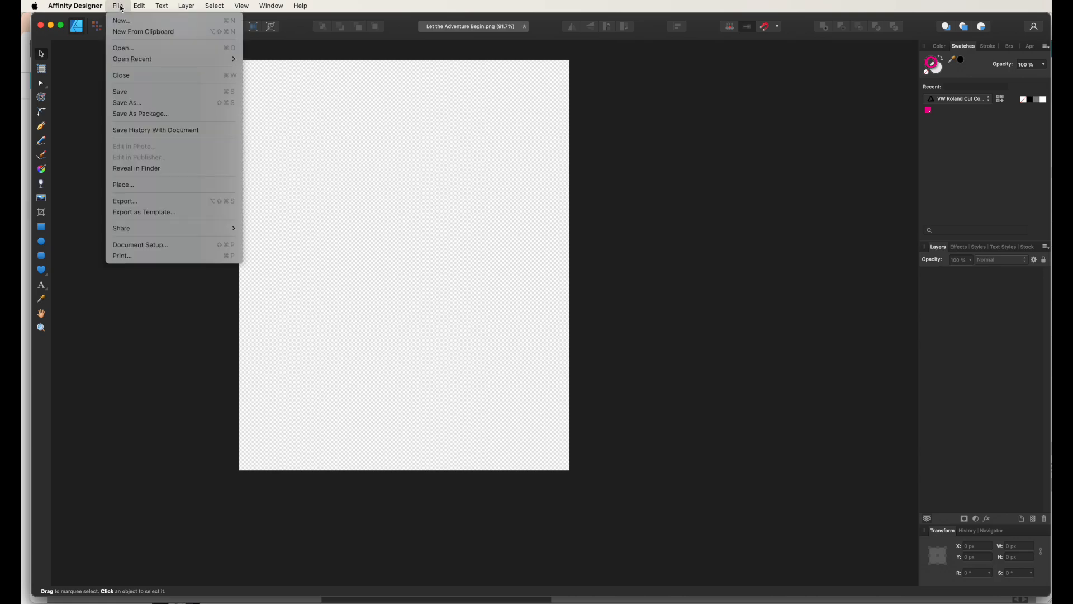
{"action": "left_click", "coordinate": [124, 48]}
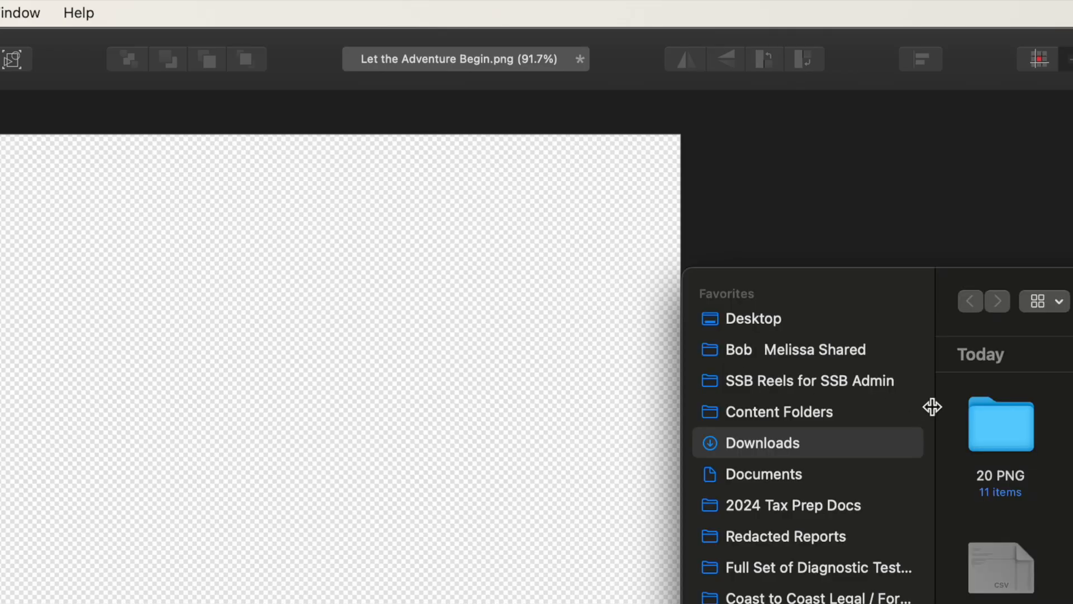
{"action": "left_click", "coordinate": [751, 328]}
{"action": "left_click", "coordinate": [1024, 422]}
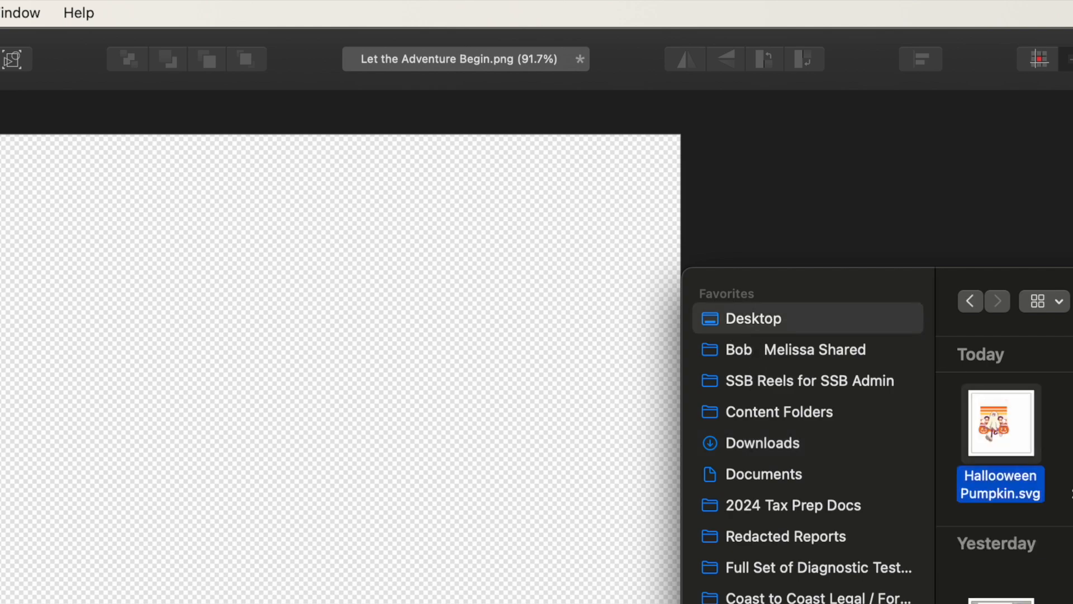
{"action": "left_click", "coordinate": [942, 444]}
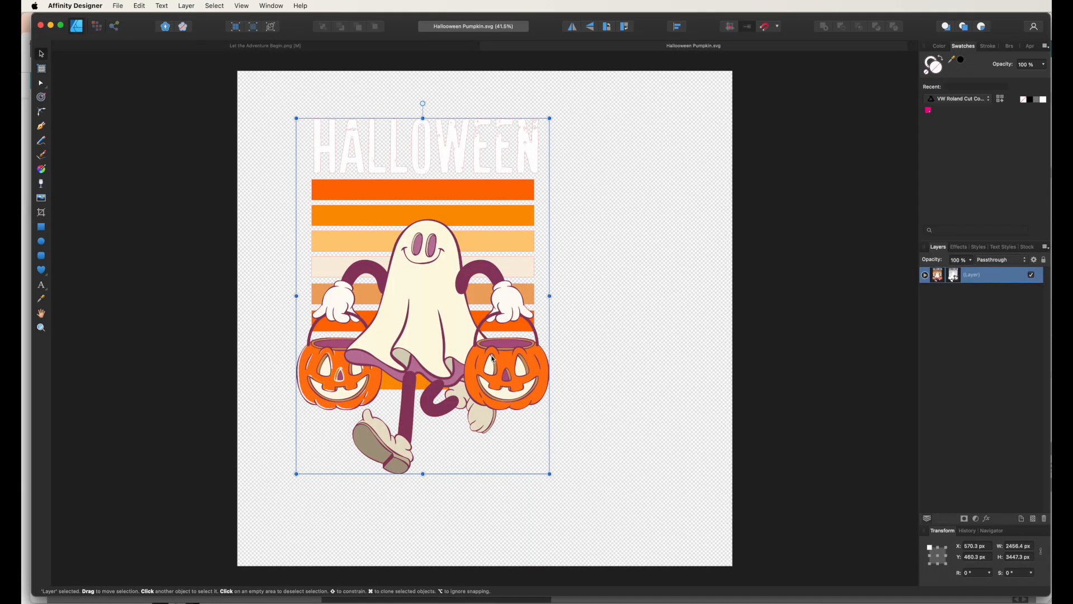
{"action": "left_click_drag", "start_coordinate": [435, 327], "coordinate": [437, 311]}
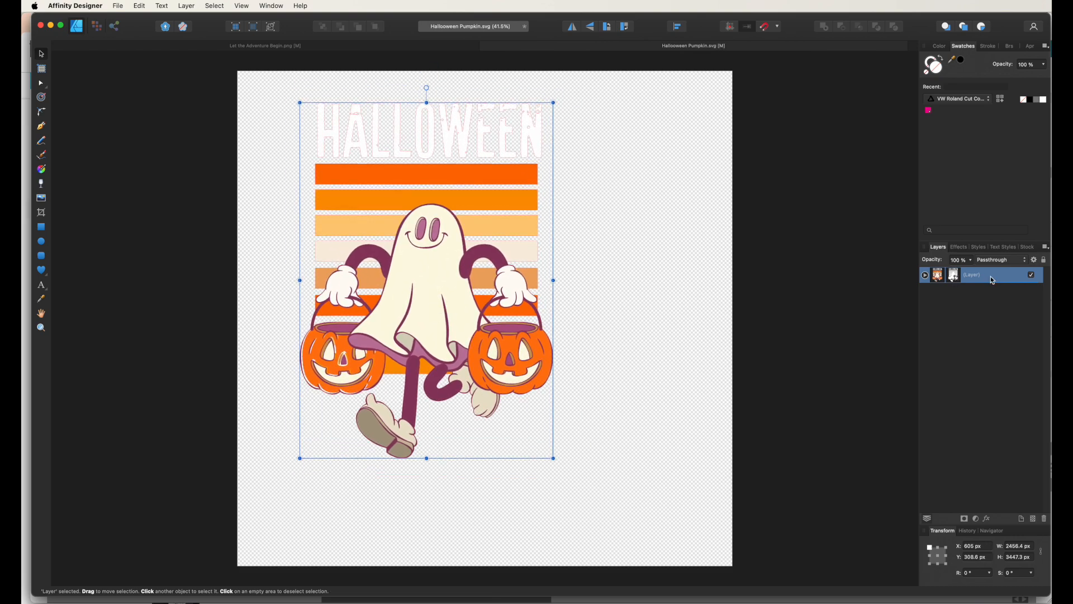
Step: Select the cut-line path inside the design's layer and color its stroke with the pink swatch from the VW Roland Cut Contour Line palette
{"action": "left_click", "coordinate": [926, 276]}
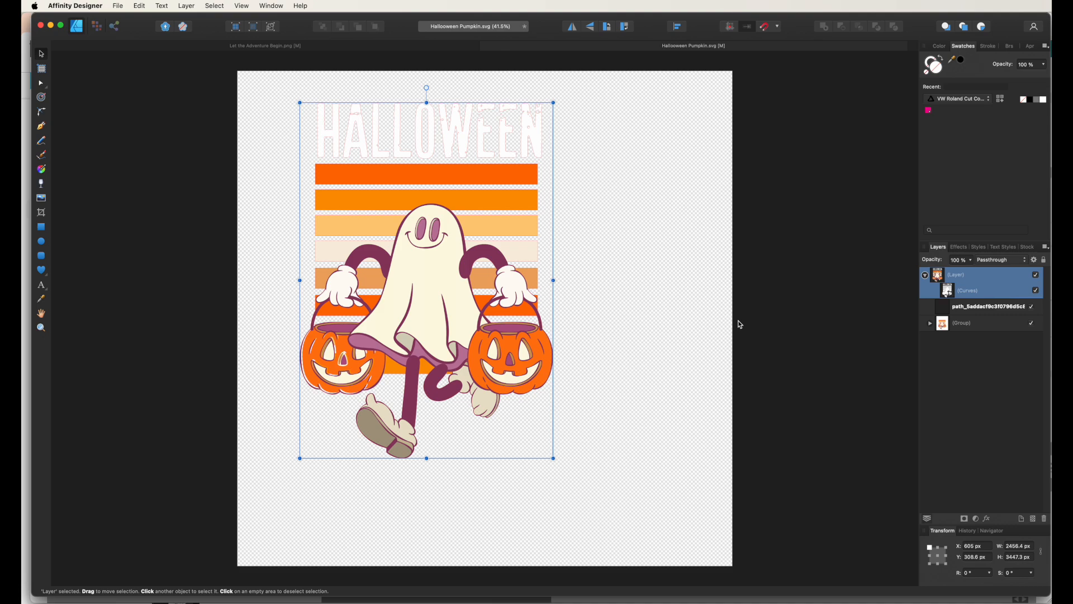
{"action": "left_click", "coordinate": [968, 313]}
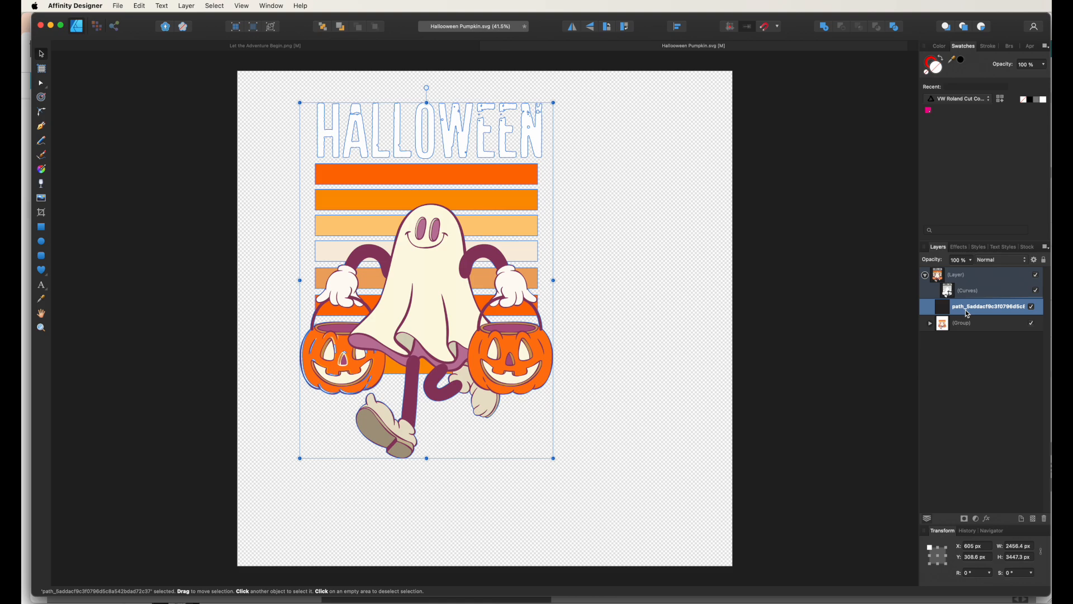
{"action": "left_click", "coordinate": [606, 290]}
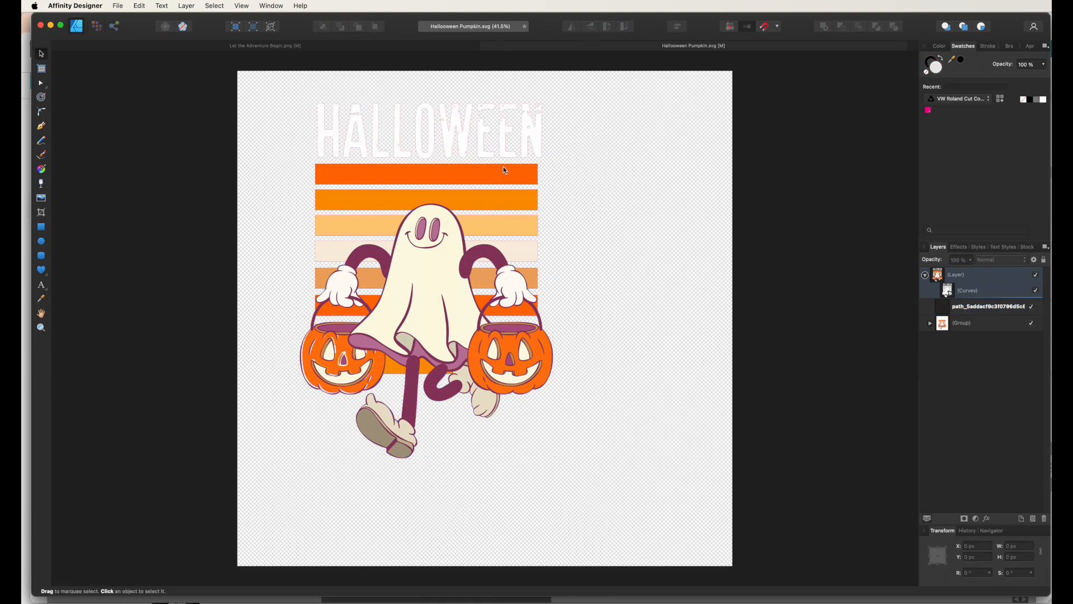
{"action": "left_click", "coordinate": [980, 312]}
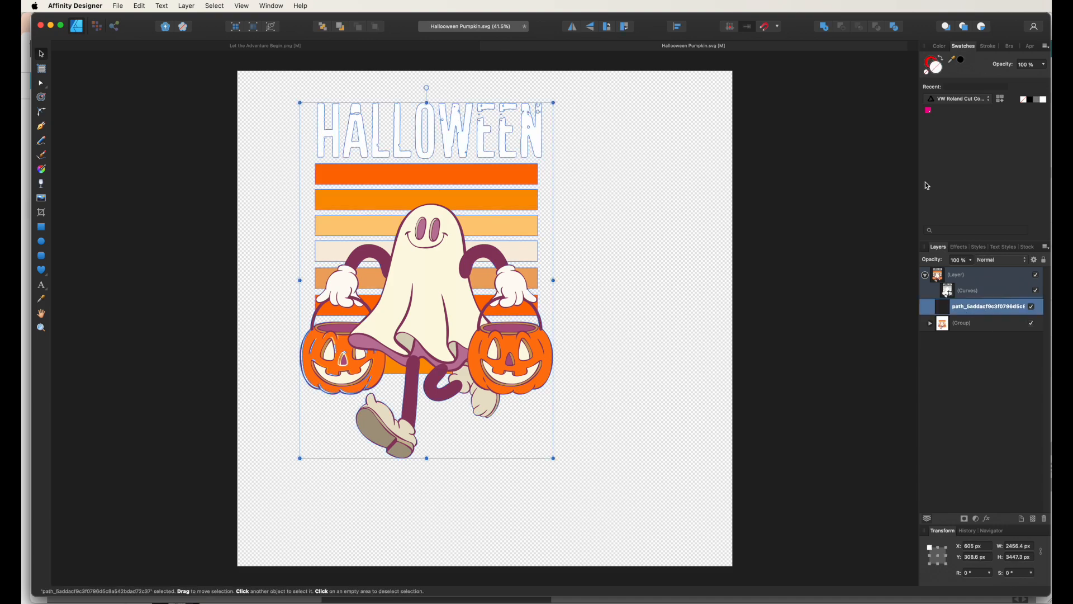
{"action": "left_click", "coordinate": [939, 47]}
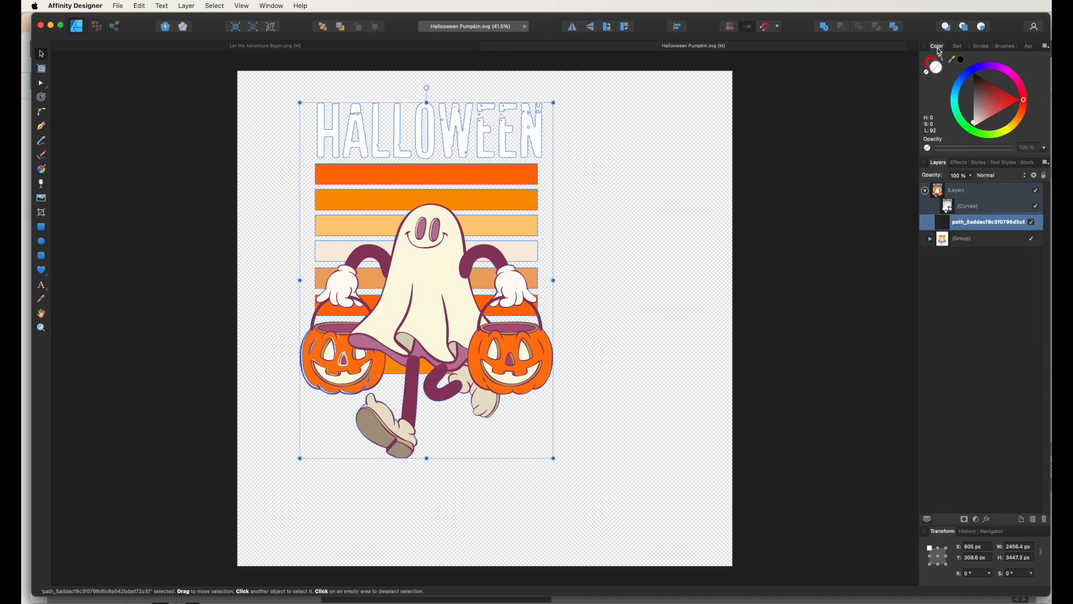
{"action": "left_click", "coordinate": [953, 47]}
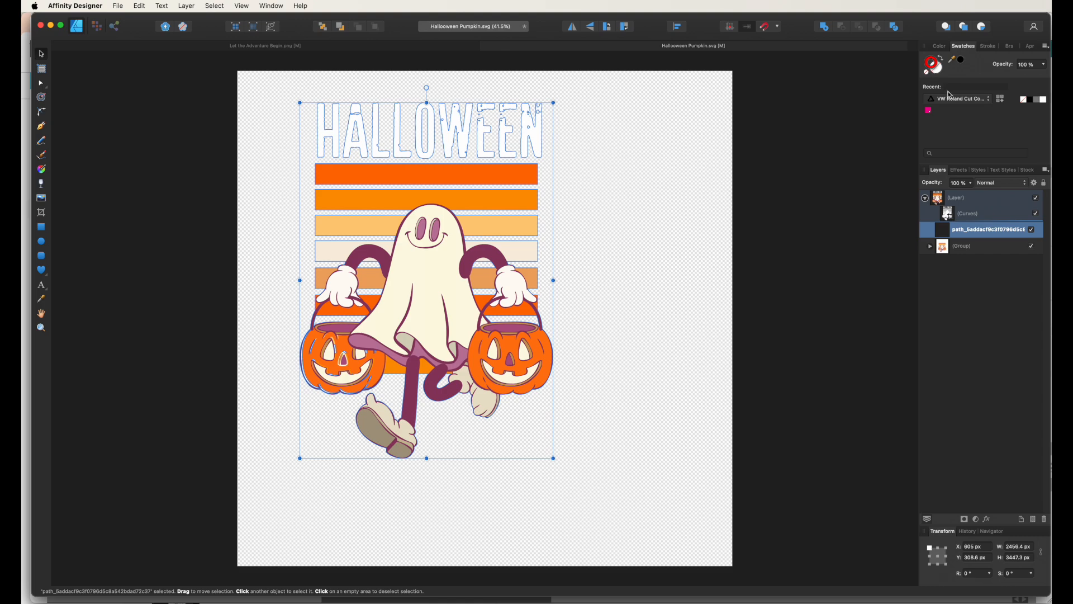
{"action": "left_click", "coordinate": [989, 100]}
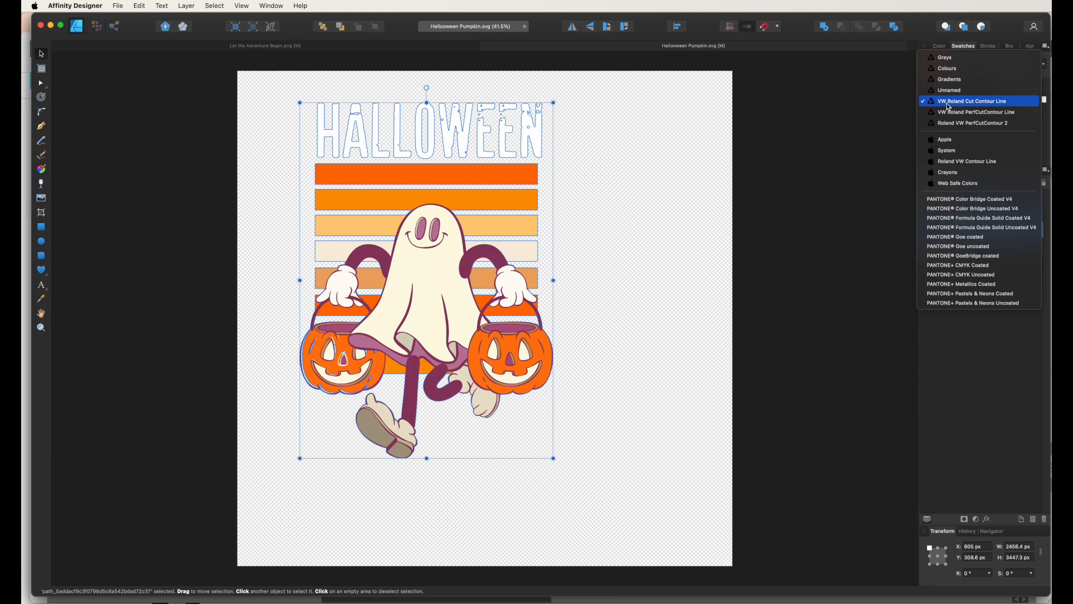
{"action": "left_click", "coordinate": [959, 103]}
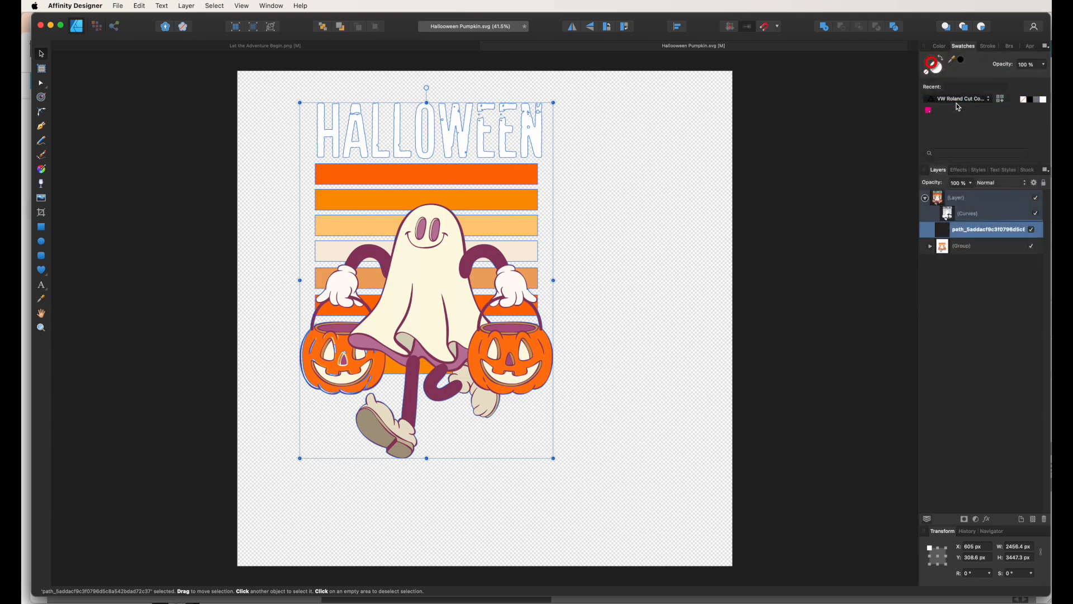
{"action": "left_click", "coordinate": [929, 112]}
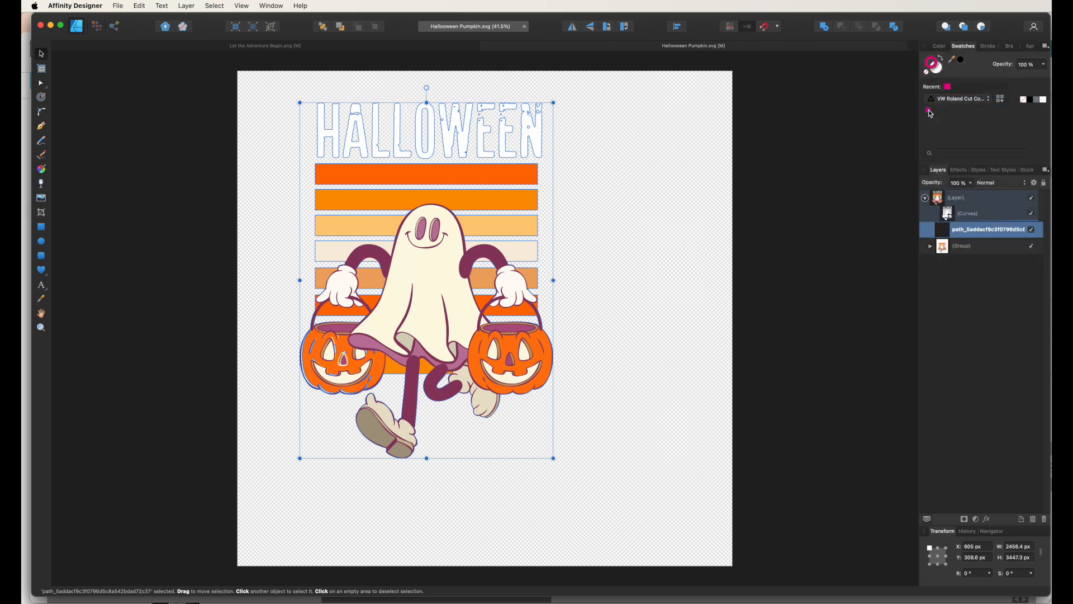
{"action": "left_click", "coordinate": [658, 243]}
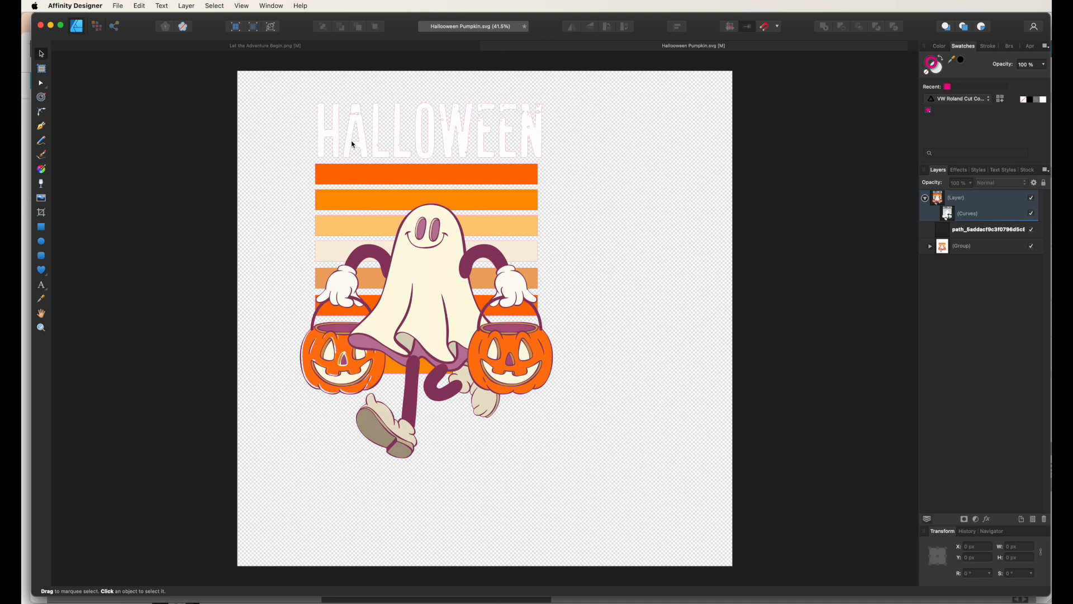
Step: Try filling the artwork group with the pink cut contour swatch and undo the fill
{"action": "left_click", "coordinate": [339, 170]}
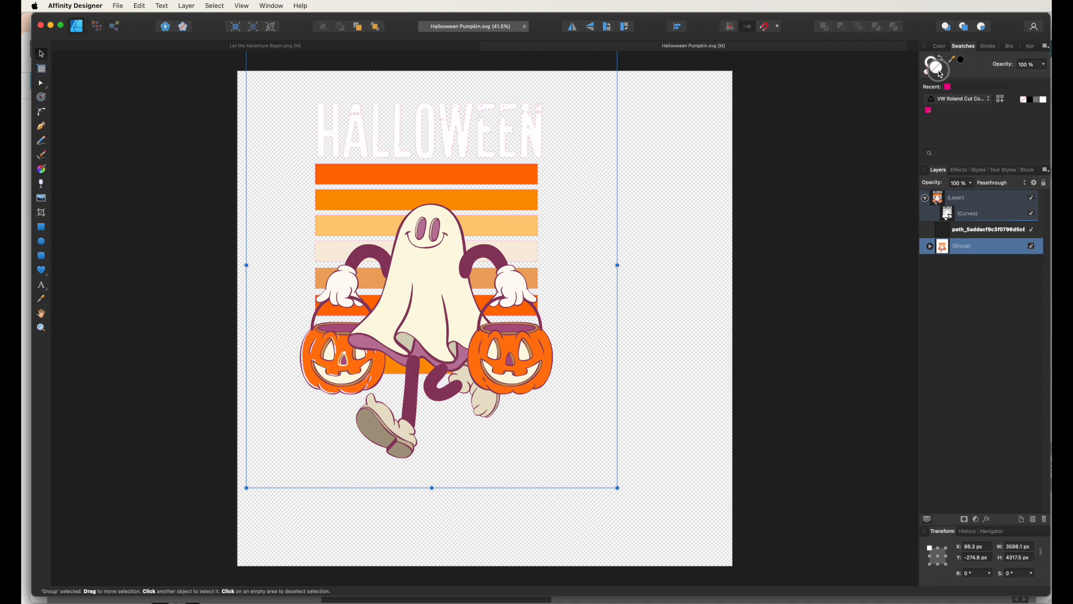
{"action": "left_click", "coordinate": [930, 110]}
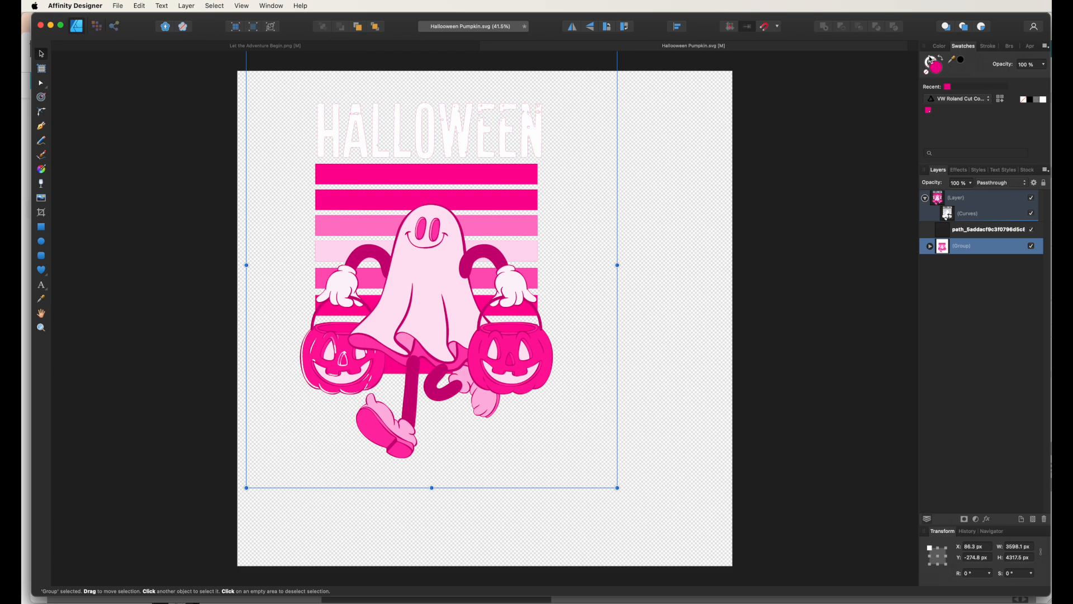
{"action": "key", "text": "super+z"}
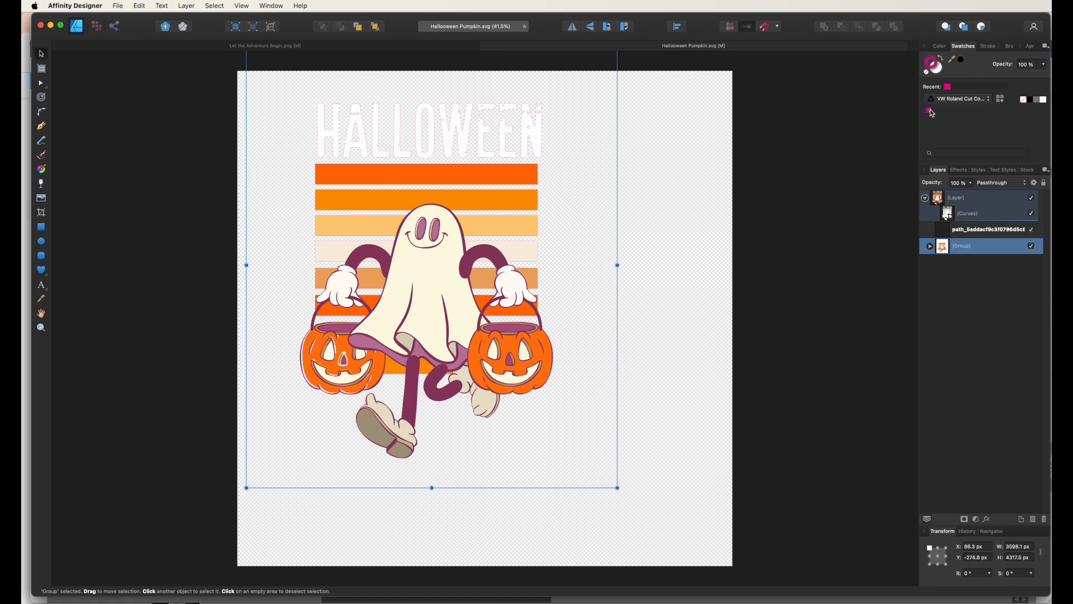
Step: Export the ghost design group as a PDF (for print) limited to the Selection Area, saved as "Hallooween Pumpkin" on the Desktop
{"action": "left_click", "coordinate": [736, 256]}
{"action": "left_click", "coordinate": [509, 288]}
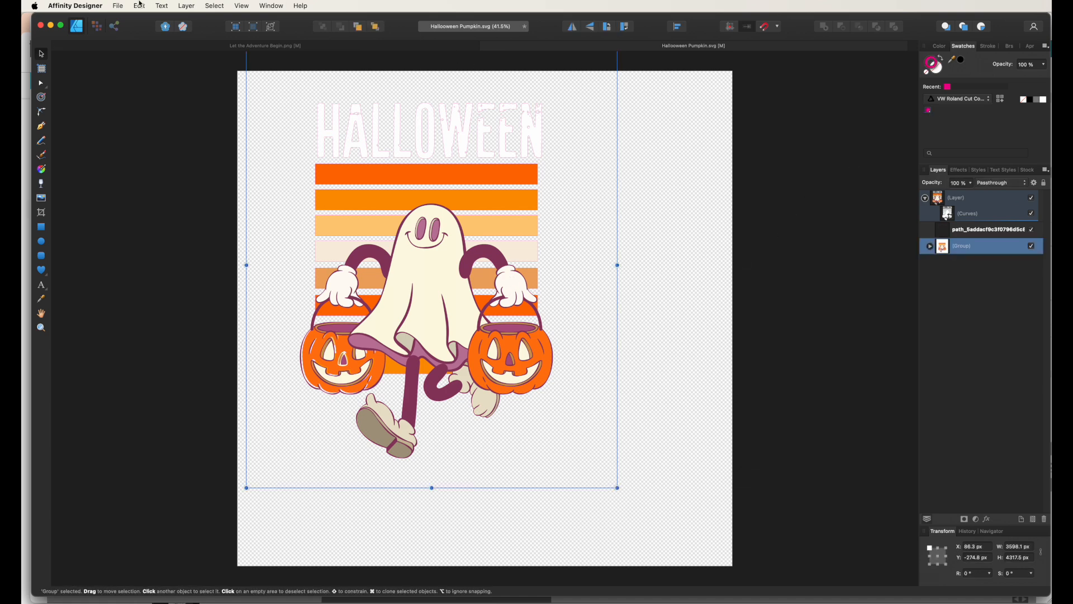
{"action": "left_click", "coordinate": [118, 6]}
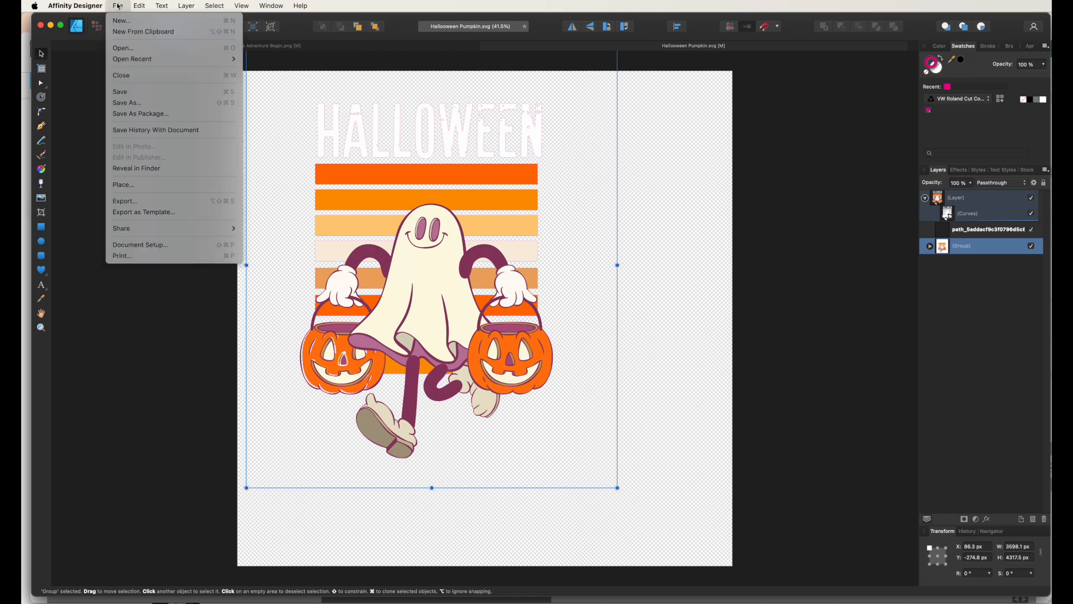
{"action": "left_click", "coordinate": [124, 201]}
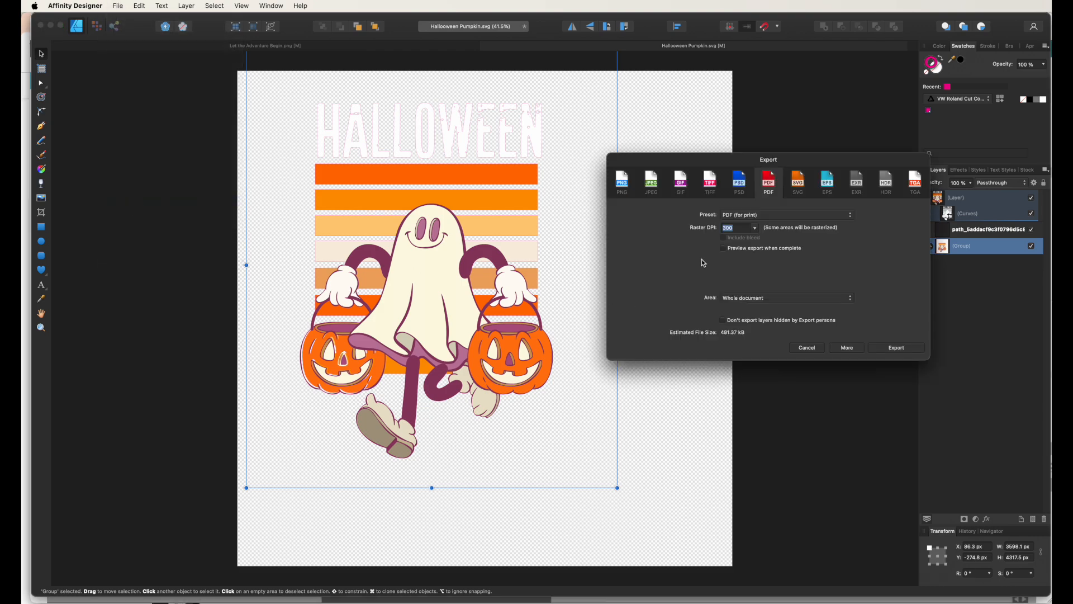
{"action": "left_click", "coordinate": [770, 178]}
{"action": "left_click", "coordinate": [744, 298]}
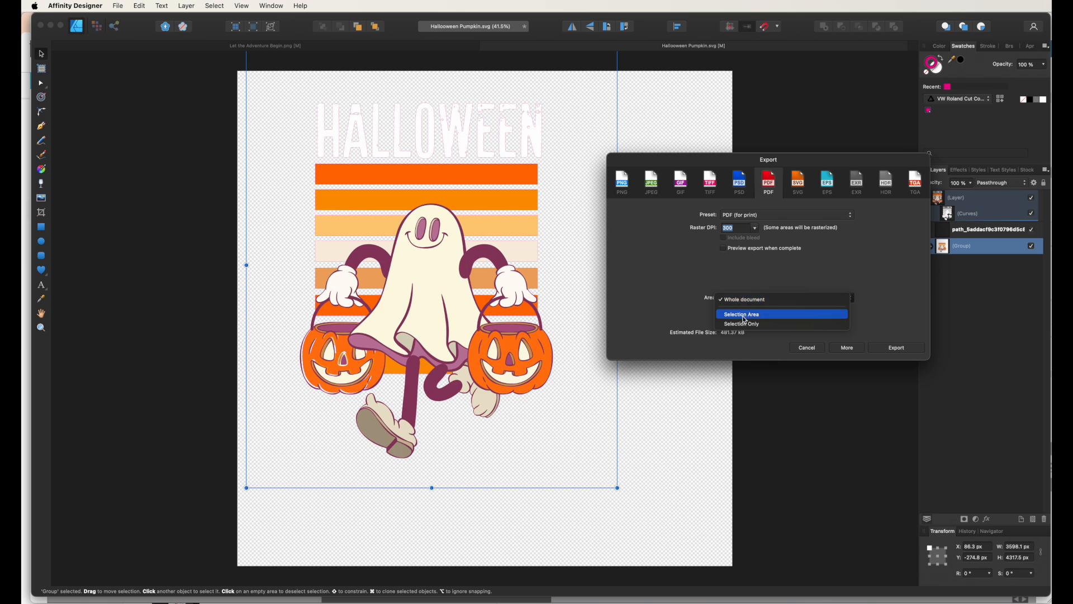
{"action": "left_click", "coordinate": [743, 315]}
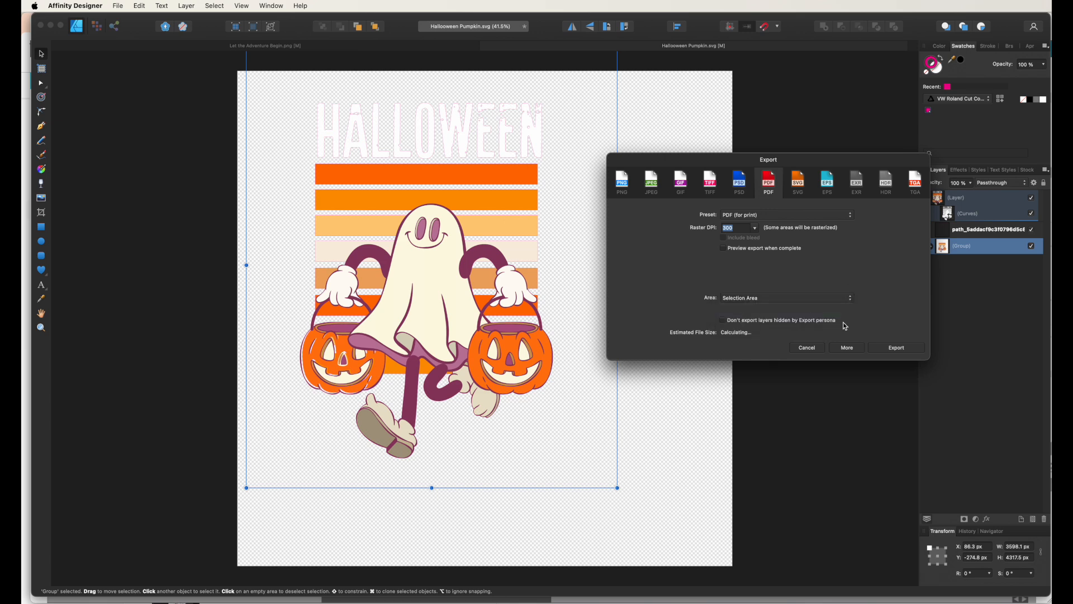
{"action": "left_click", "coordinate": [887, 349]}
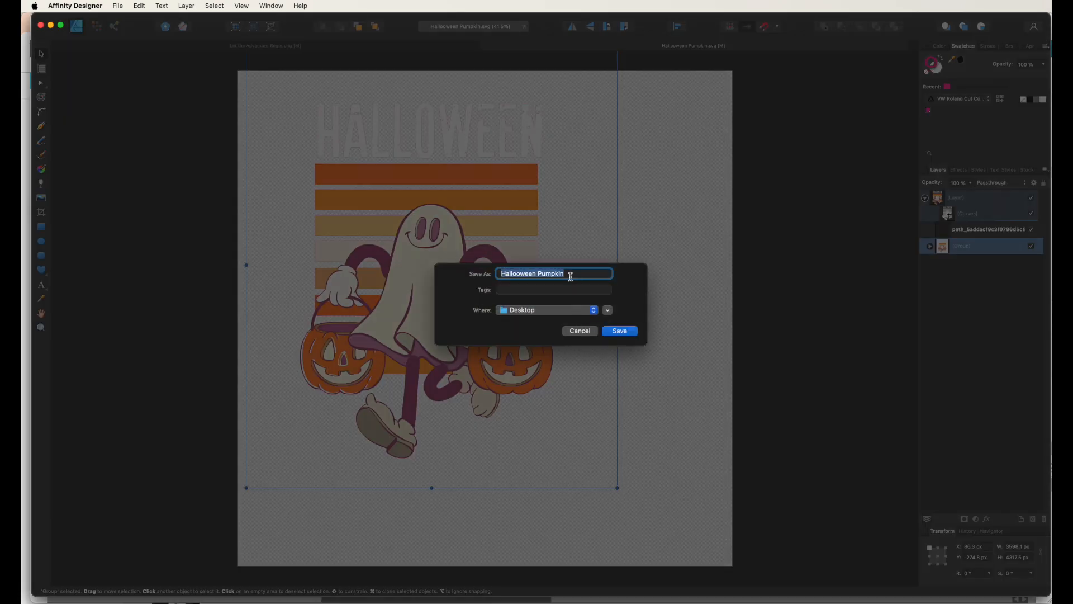
{"action": "left_click", "coordinate": [620, 331]}
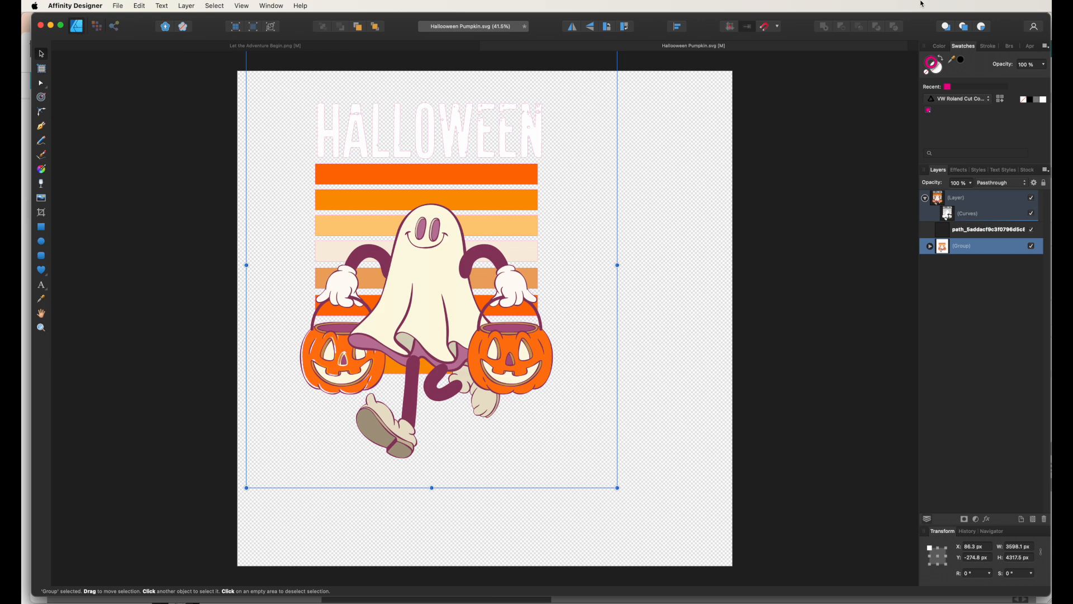
Step: Launch VersaWorks 7 without reopening its previous windows and enlarge its window to fill the screen
{"action": "key", "text": "super+space"}
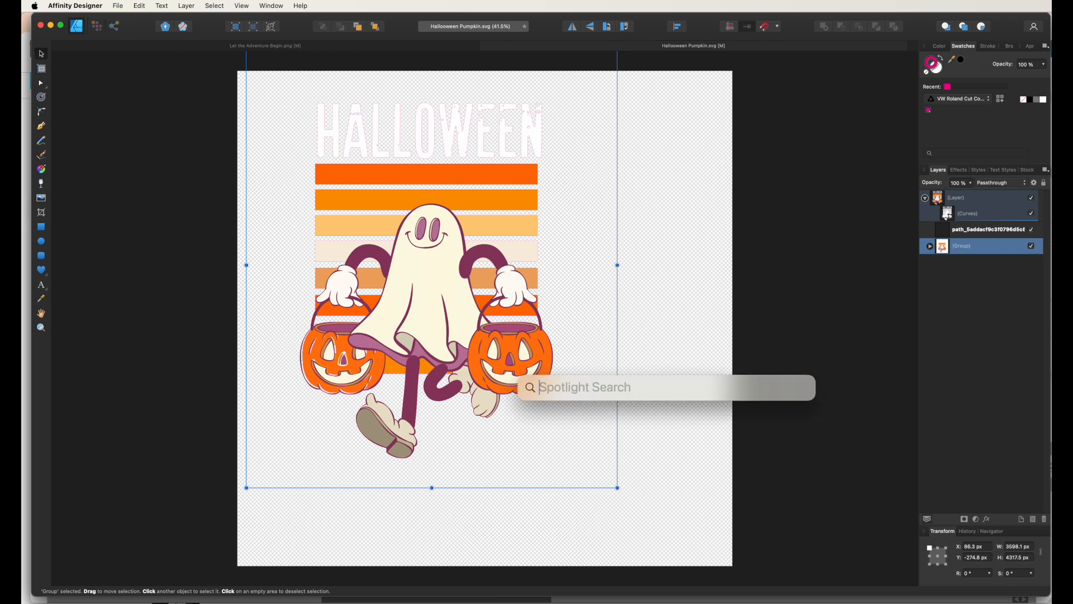
{"action": "type", "text": "versaWorks 7"}
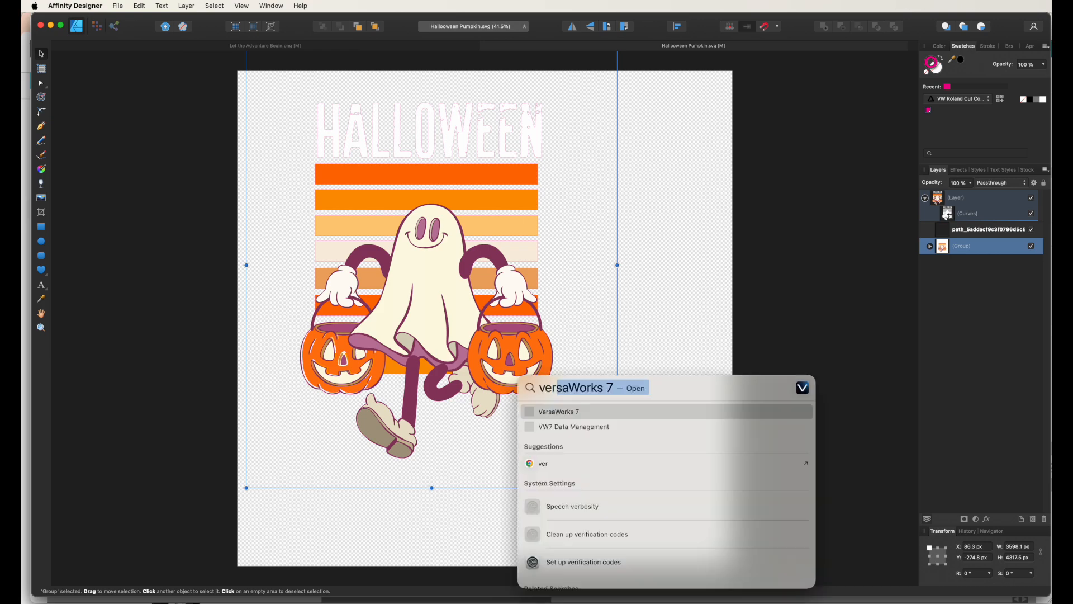
{"action": "key", "text": "Return"}
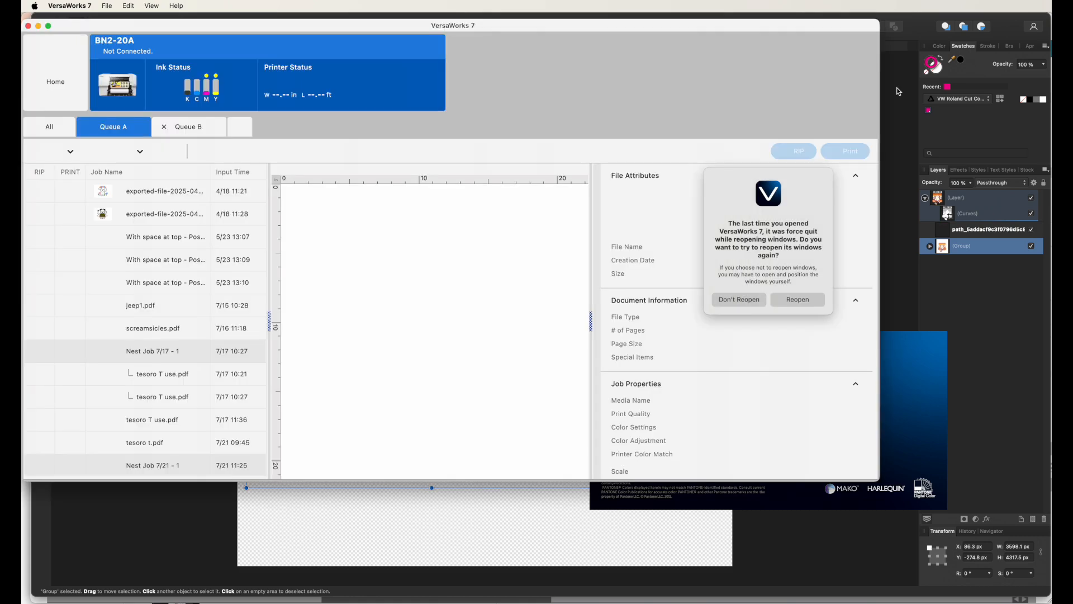
{"action": "left_click", "coordinate": [722, 300]}
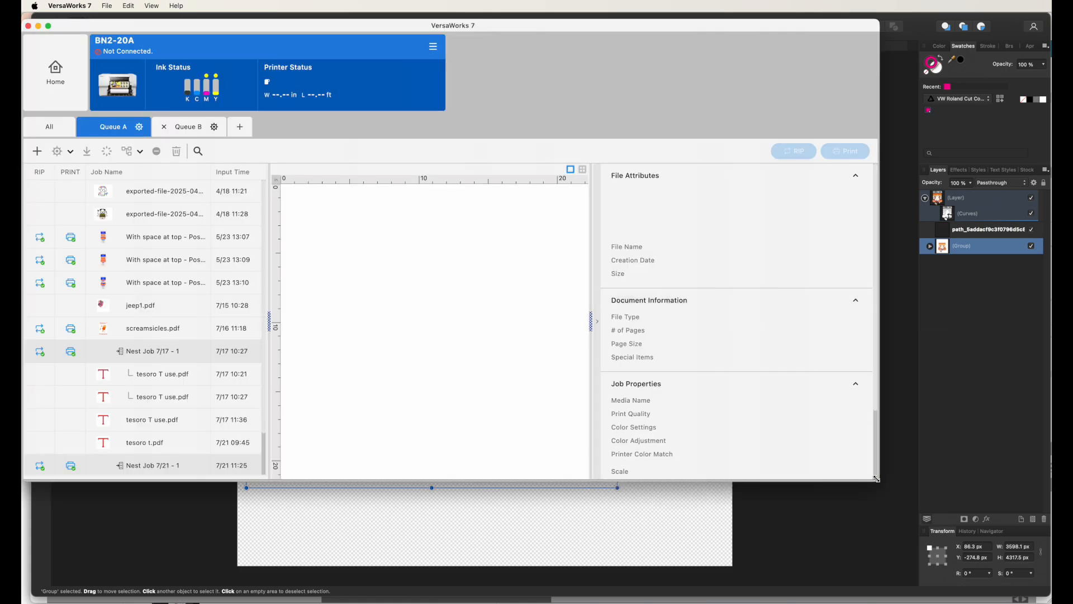
{"action": "left_click_drag", "start_coordinate": [1050, 585], "coordinate": [1050, 594]}
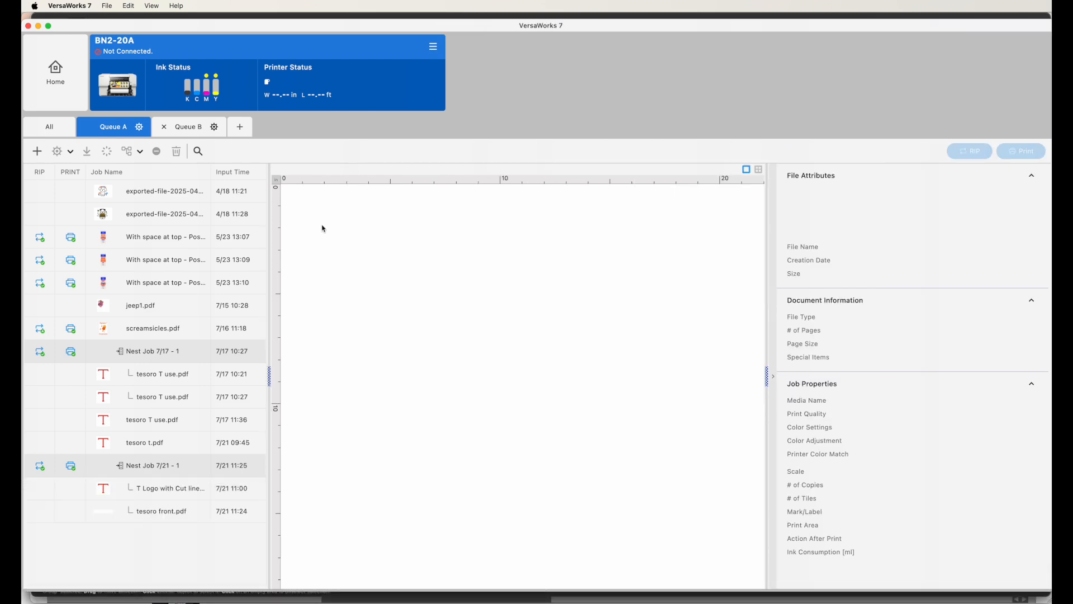
Step: Add Hallooween Pumpkin.pdf from the Desktop to Queue B and check the special items in its document information
{"action": "left_click", "coordinate": [183, 130]}
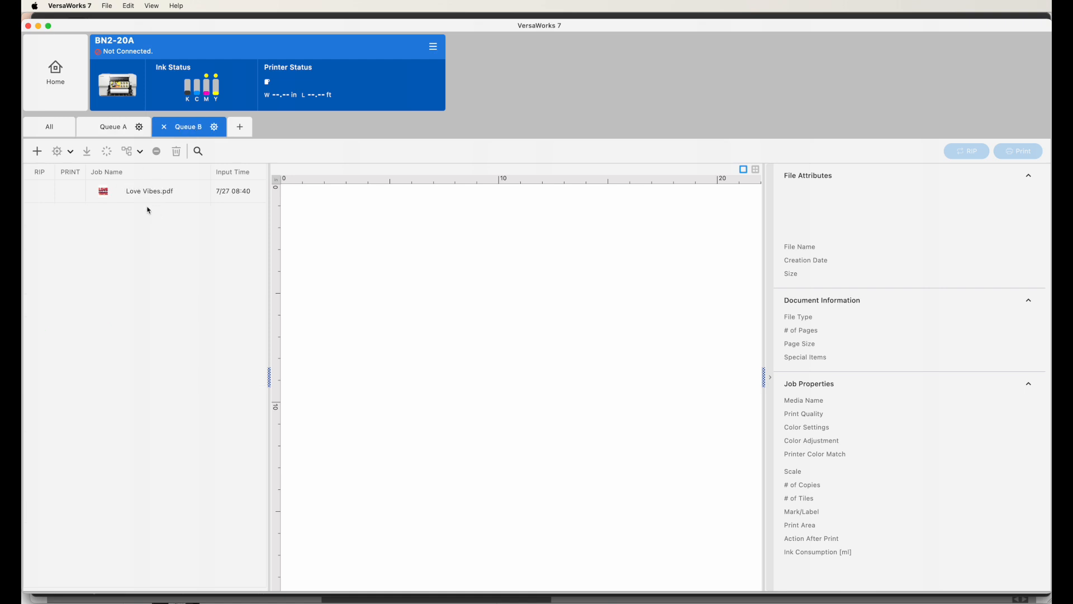
{"action": "left_click", "coordinate": [38, 155]}
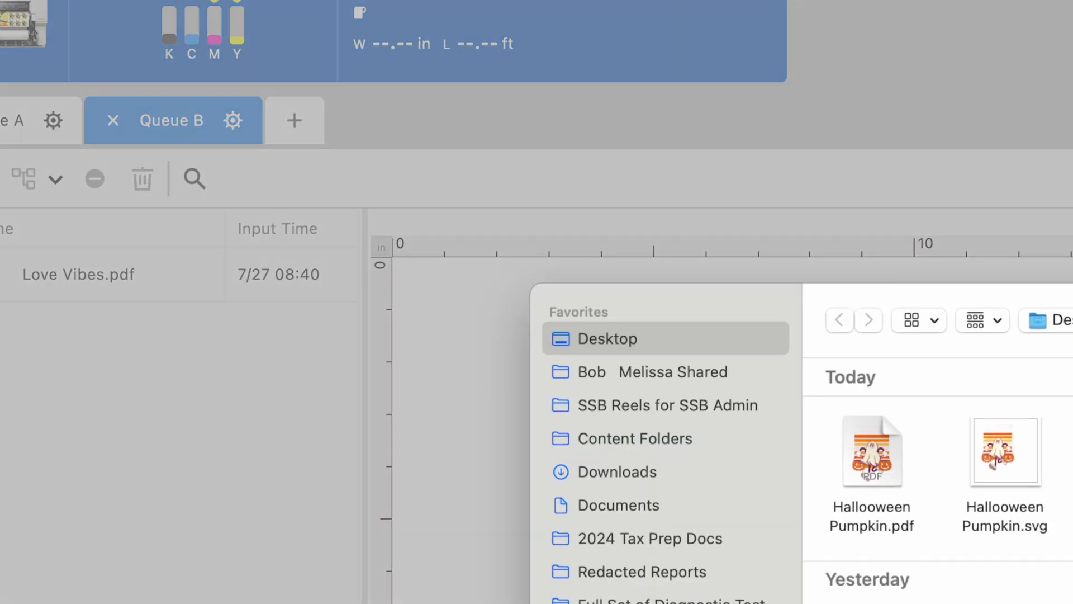
{"action": "left_click", "coordinate": [883, 442]}
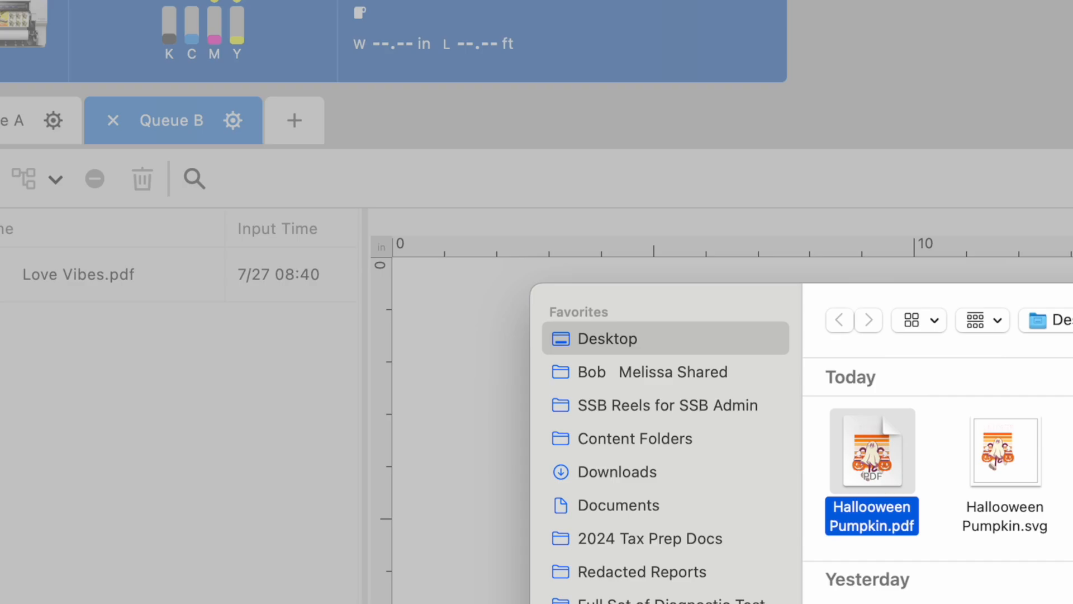
{"action": "key", "text": "Return"}
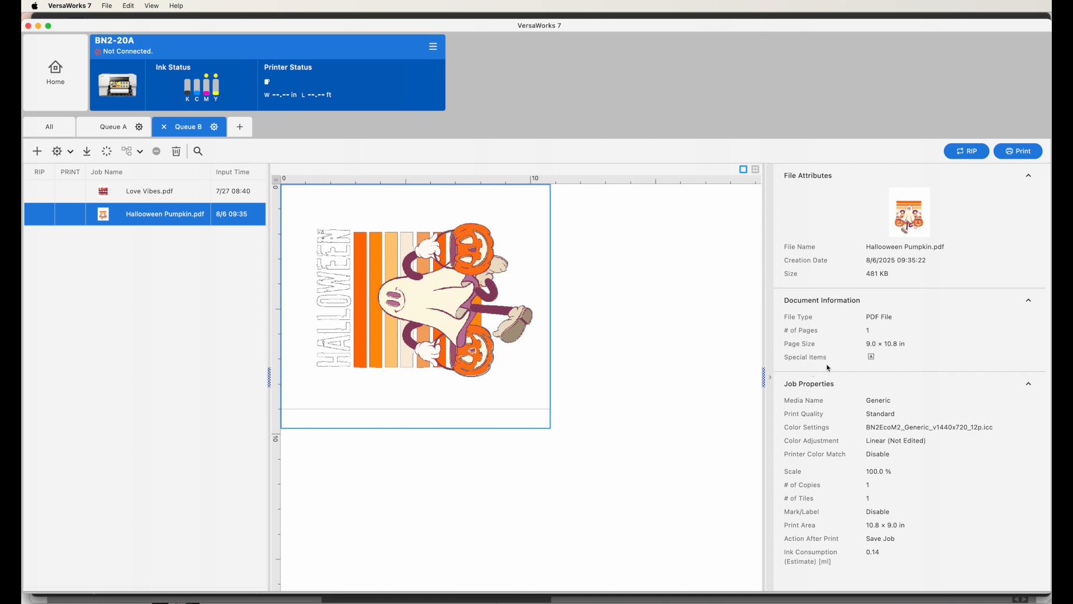
{"action": "mouse_move", "coordinate": [873, 361]}
{"action": "left_click", "coordinate": [578, 237]}
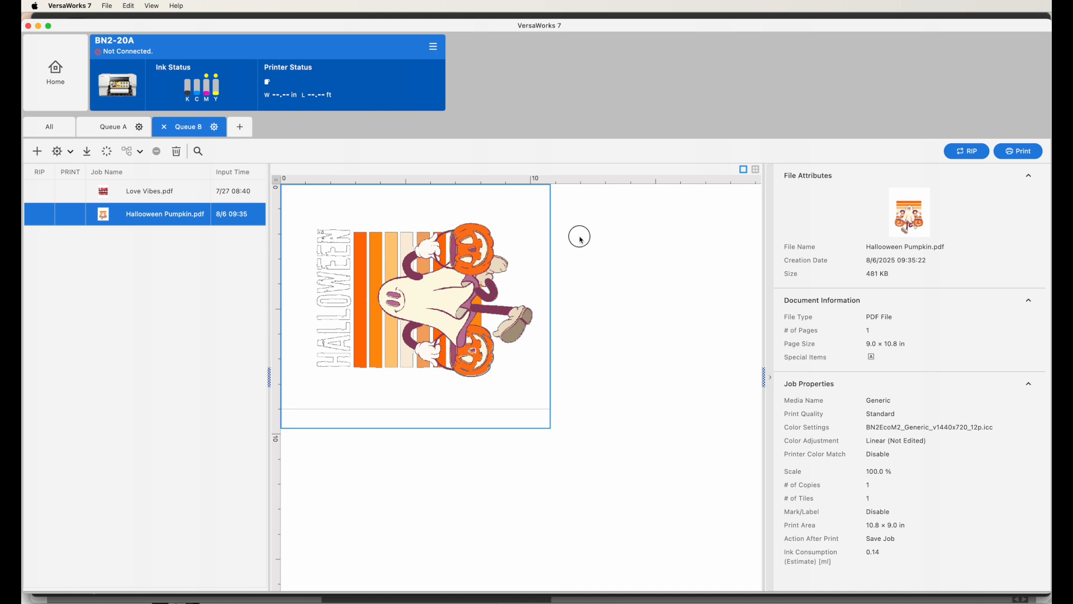
Step: Open the job settings of Hallooween Pumpkin.pdf and inspect the artwork's cut lines up close in the layout preview
{"action": "right_click", "coordinate": [175, 216]}
{"action": "mouse_move", "coordinate": [184, 223]}
{"action": "left_click", "coordinate": [300, 222]}
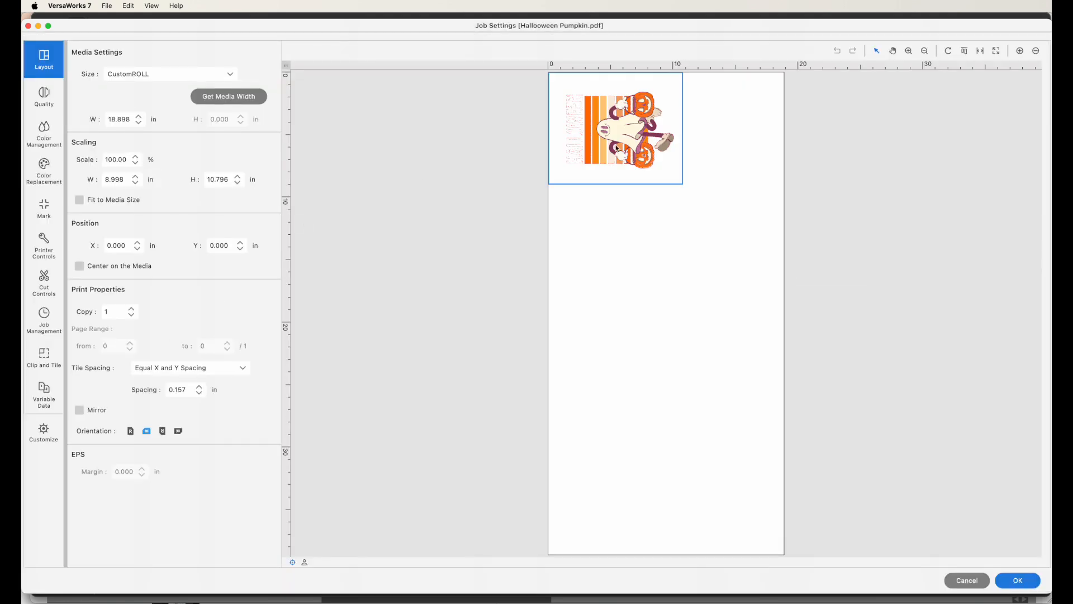
{"action": "left_click", "coordinate": [910, 51]}
{"action": "left_click", "coordinate": [660, 174]}
{"action": "left_click", "coordinate": [657, 173]}
{"action": "scroll", "coordinate": [615, 267], "scroll_direction": "up", "scroll_amount": 5}
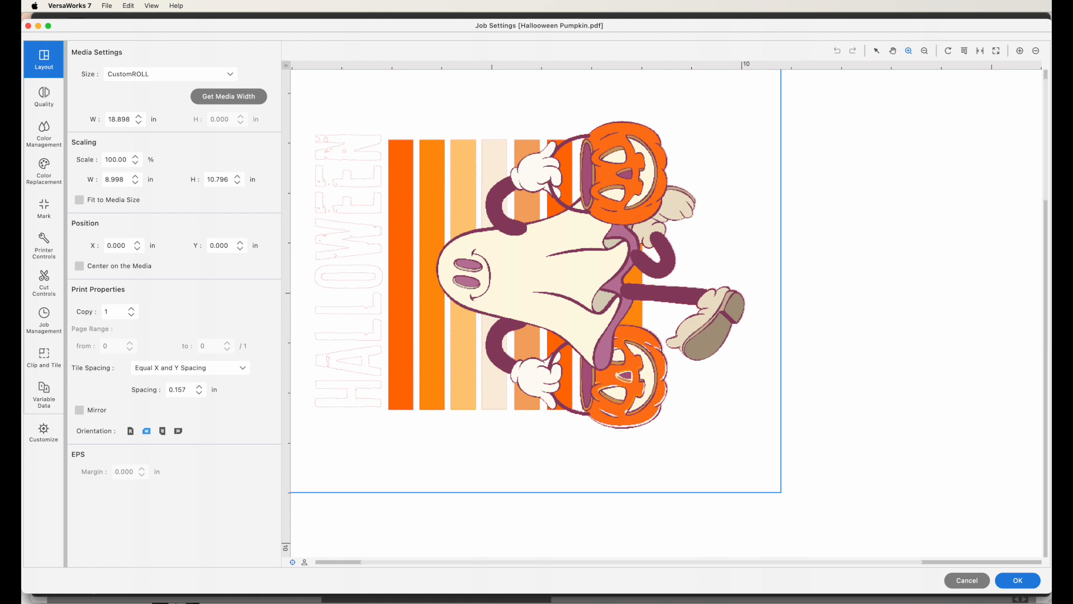
Step: Switch to Silhouette Studio and show the cut lines of the Halloween design in the send view
{"action": "key", "text": "super+Tab"}
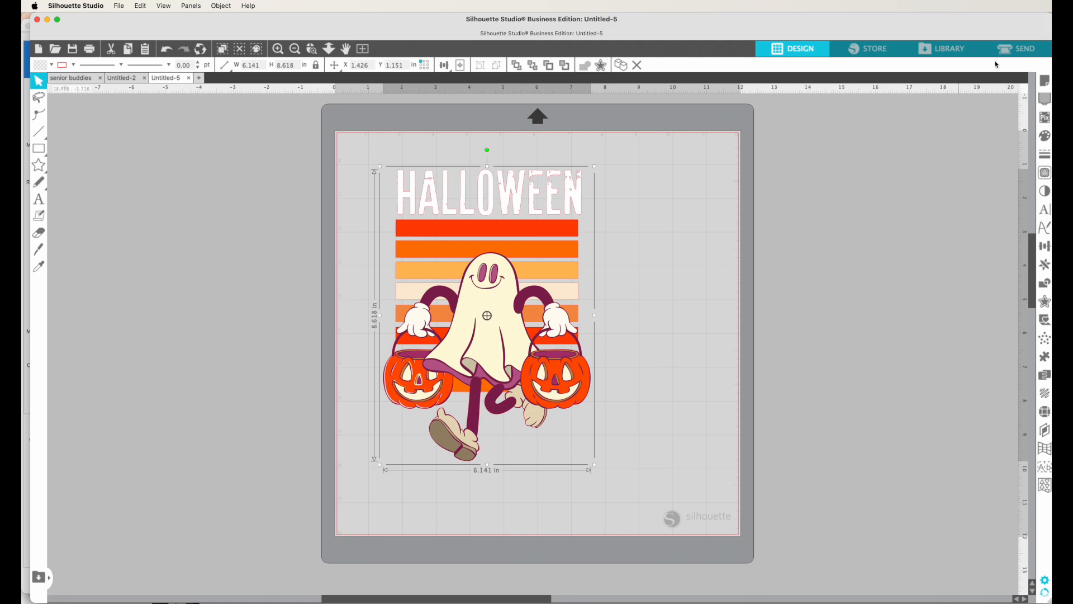
{"action": "left_click", "coordinate": [1031, 50]}
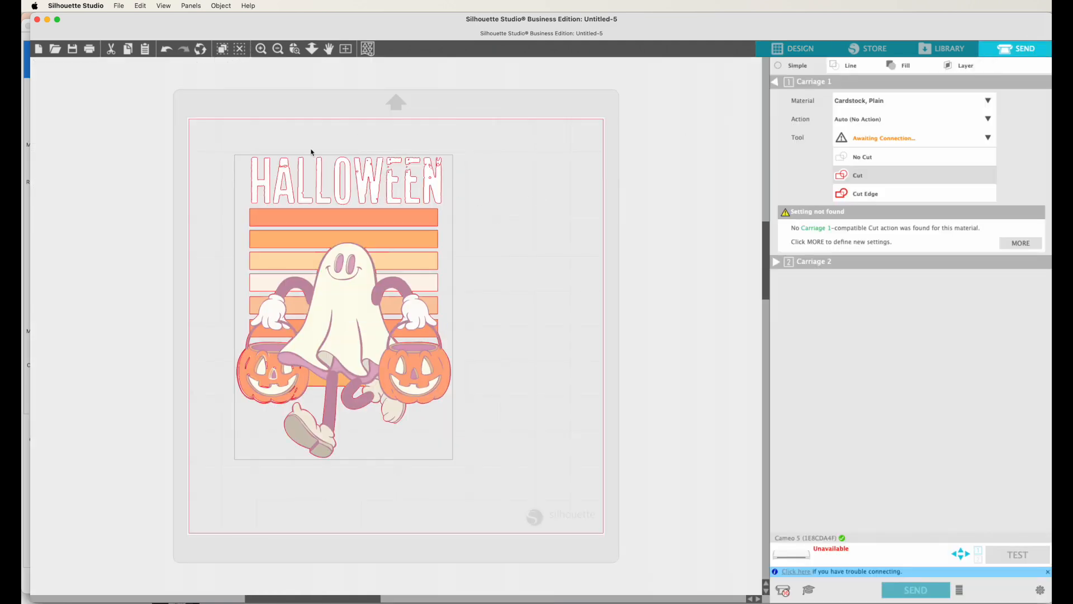